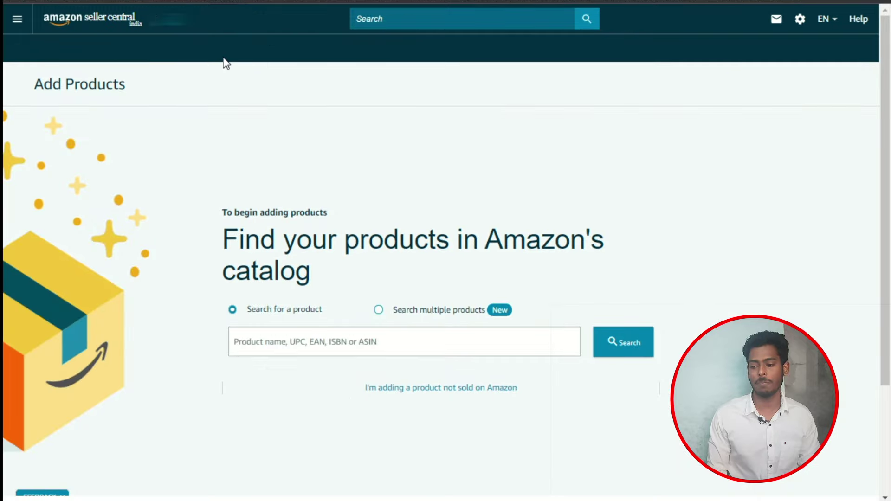
- Start a listing for a product not sold on Amazon and limit the form to required attributes
scroll(455, 203, "down", 3)
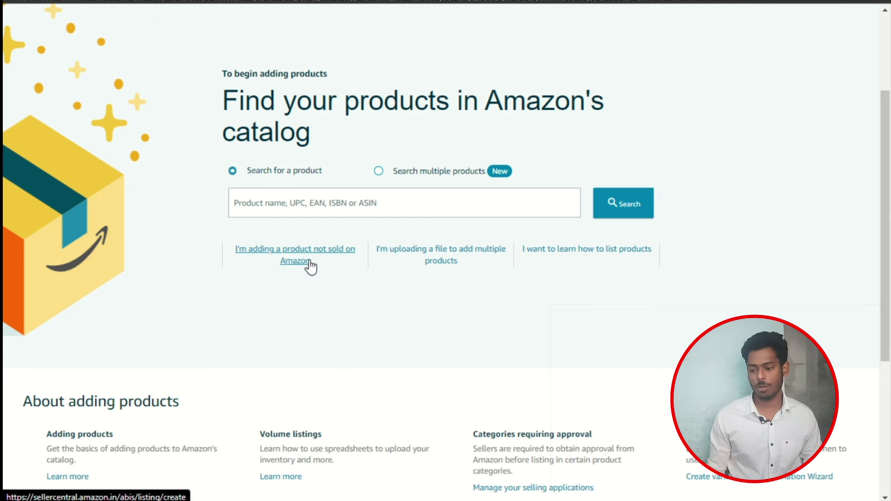
left_click(288, 250)
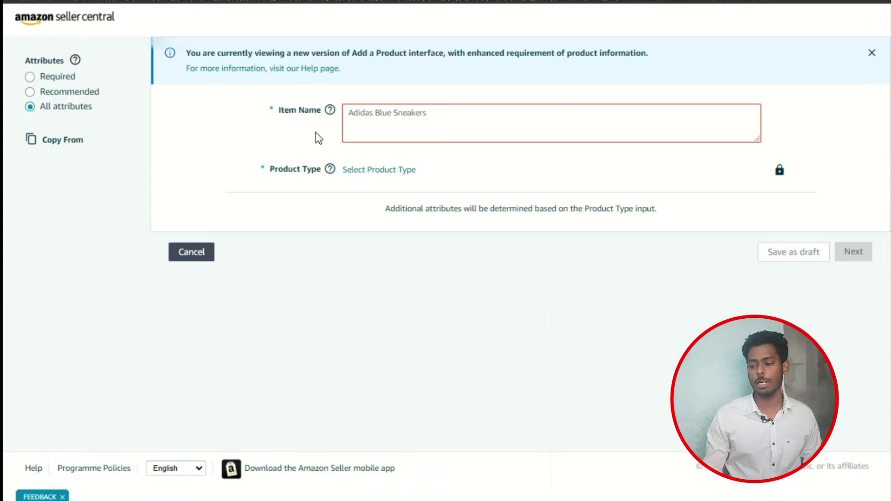
left_click(421, 134)
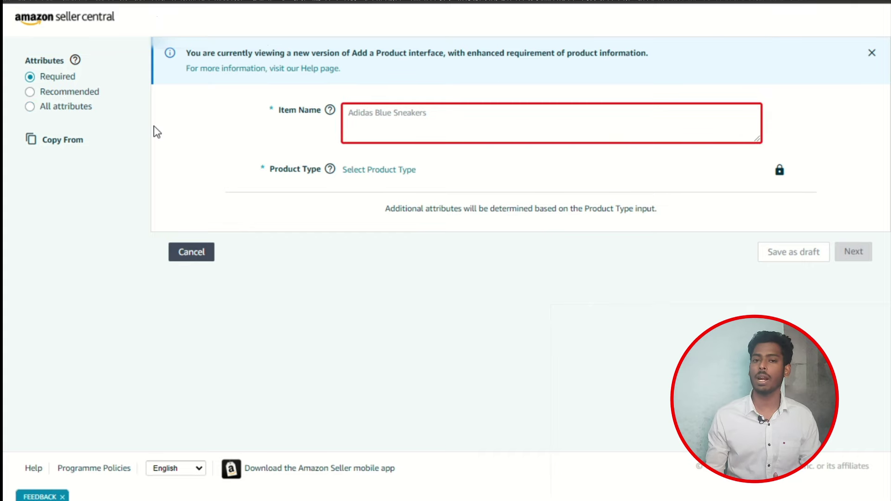
- Examine the title of the Boldfit hand grip product page on Amazon.in as an example of an item name
key("alt+Tab")
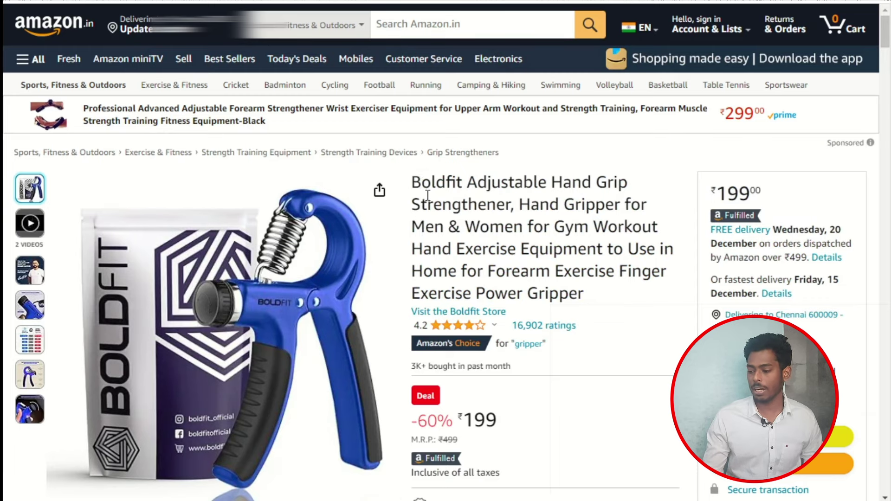
left_click_drag(586, 301, 407, 181)
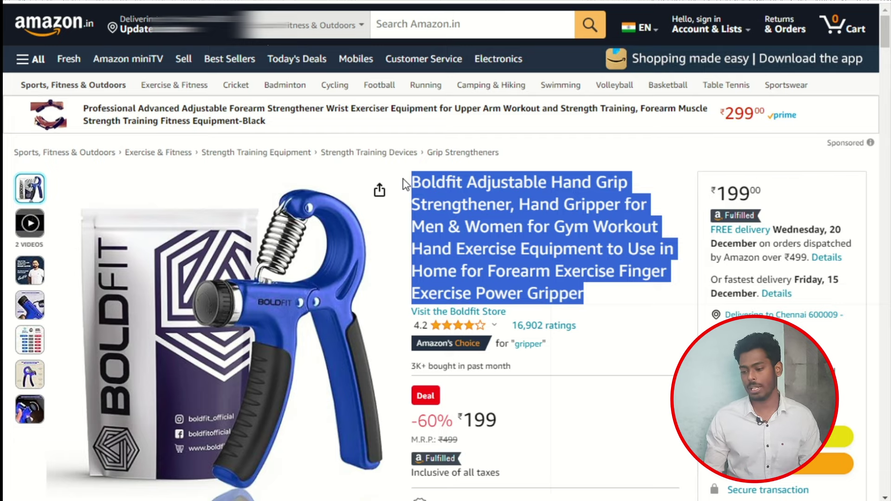
key("alt+Tab")
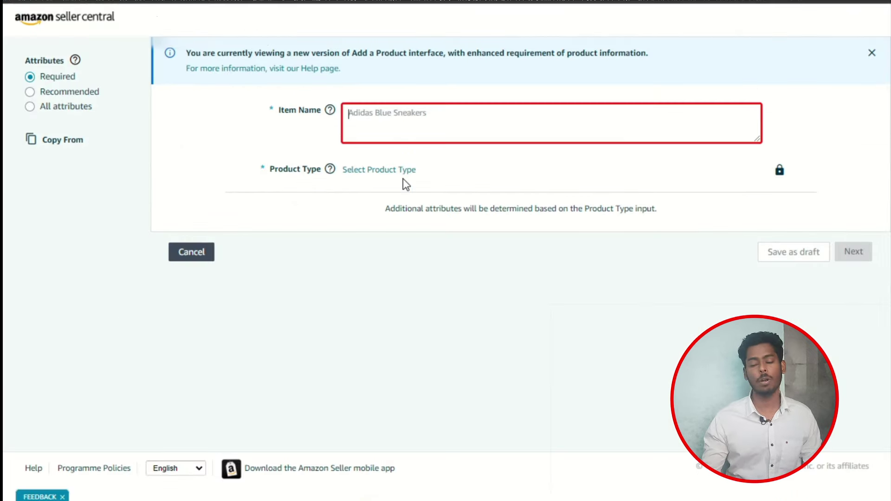
- Copy the title "Desk Organization: Set of 2 Stylish Plastic Pen Stands in Multi Colors for Your Office or Study Table" from the text file into Item Name
key("alt+Tab")
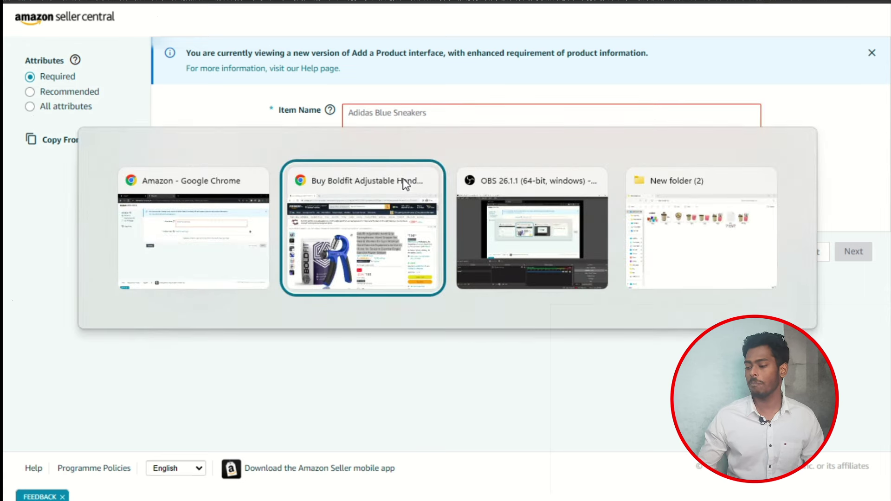
key("Tab")
key("Tab")
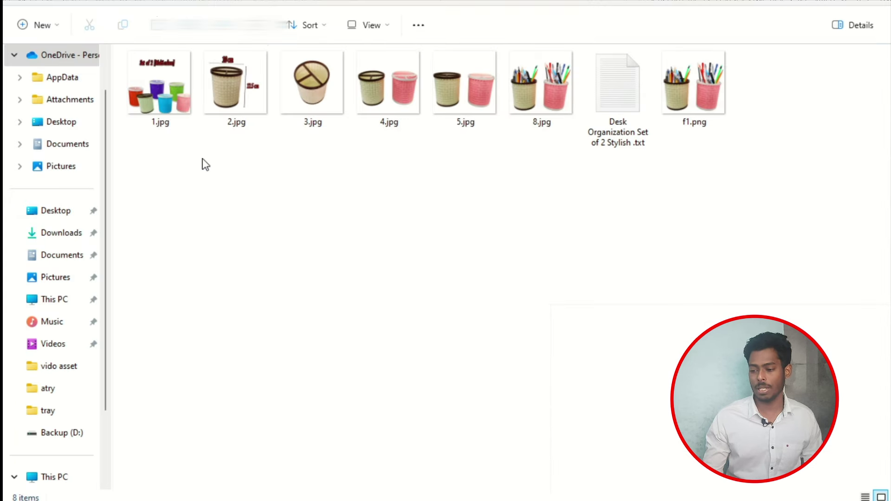
double_click(633, 112)
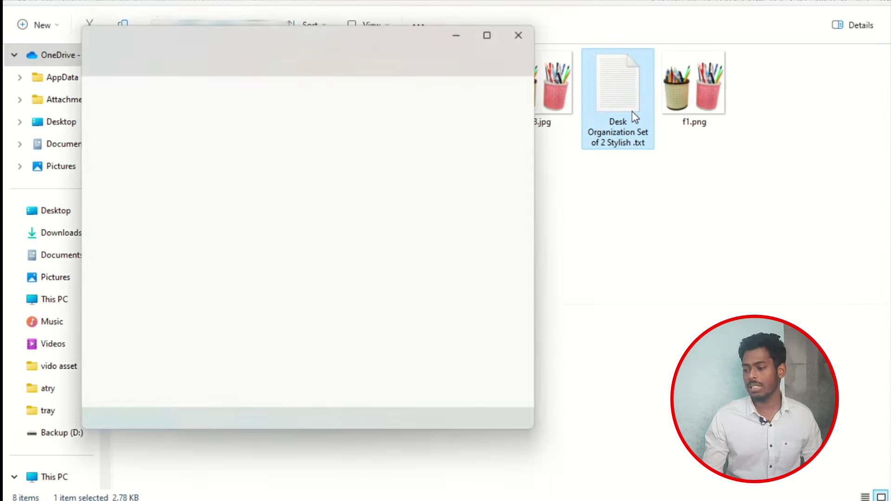
left_click(489, 33)
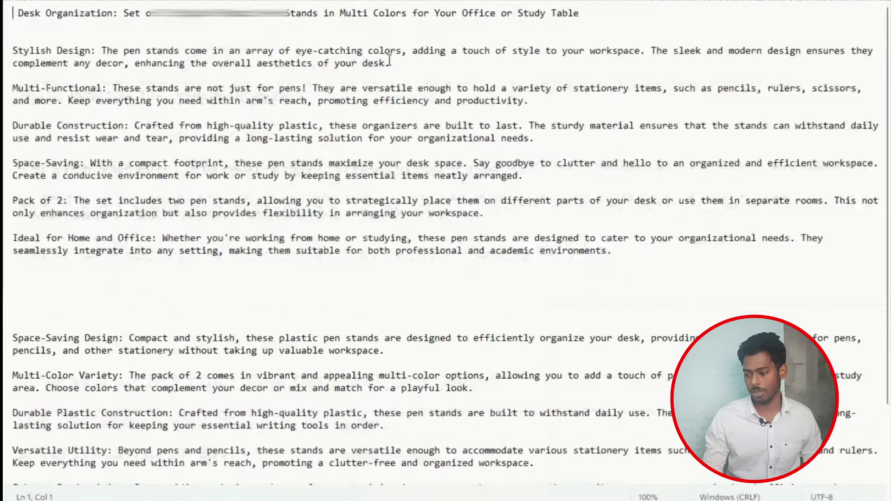
left_click_drag(580, 13, 4, 7)
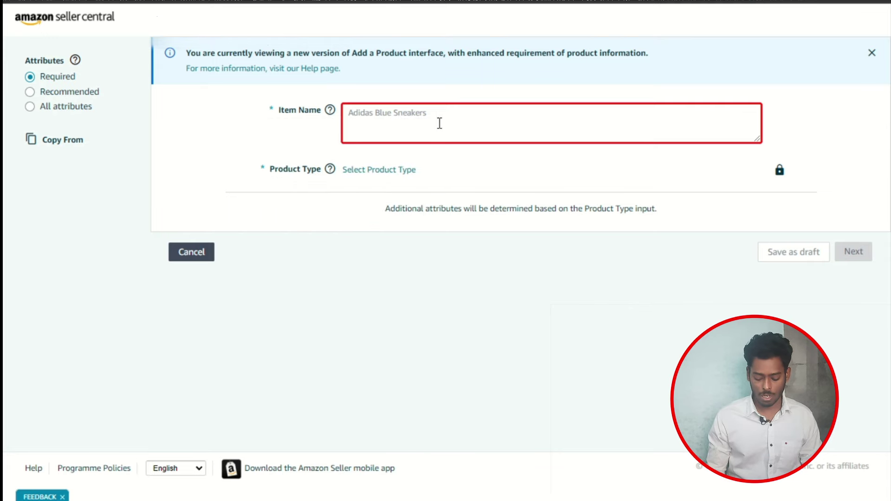
type("Desk Organization: Set of 2 Stylish Plastic Pen Stands in Multi Colors for Your Office or Study Table")
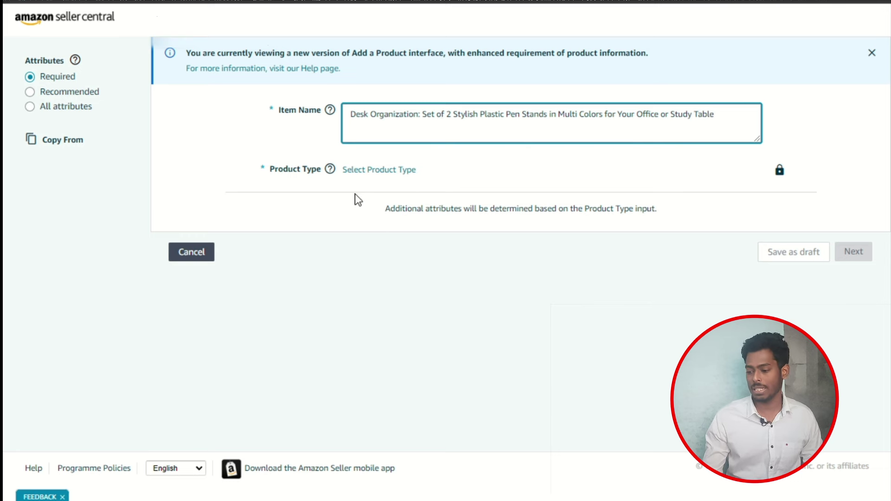
- Search the product categories for "pen stand" and set the product type to Pencil Holders under Office Products
mouse_move(330, 172)
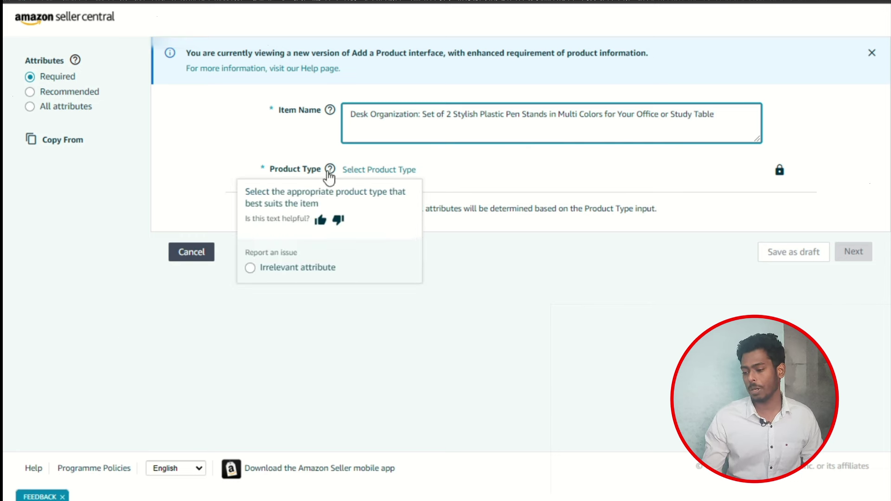
left_click(397, 180)
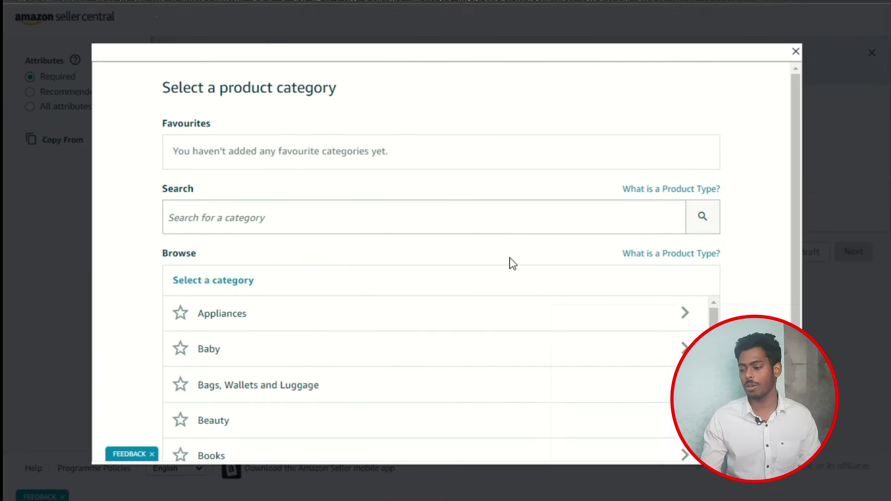
scroll(364, 239, "down", 2)
scroll(483, 246, "down", 10)
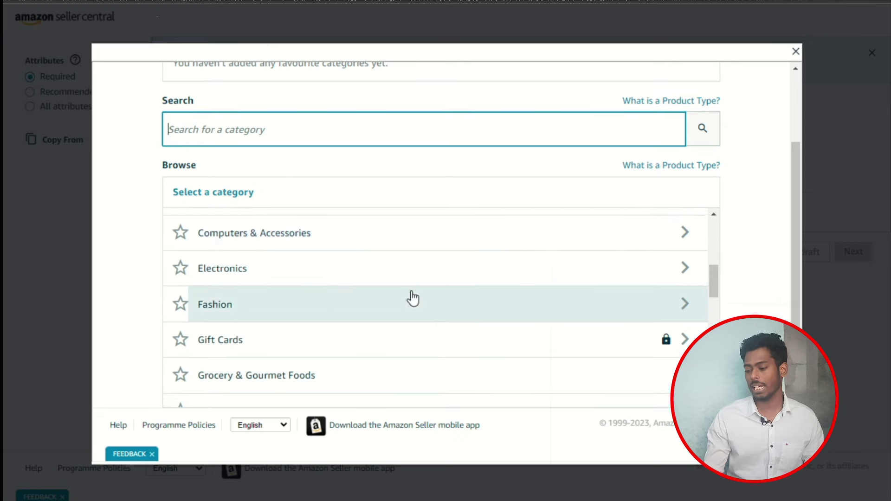
scroll(402, 332, "down", 2)
scroll(400, 334, "up", 6)
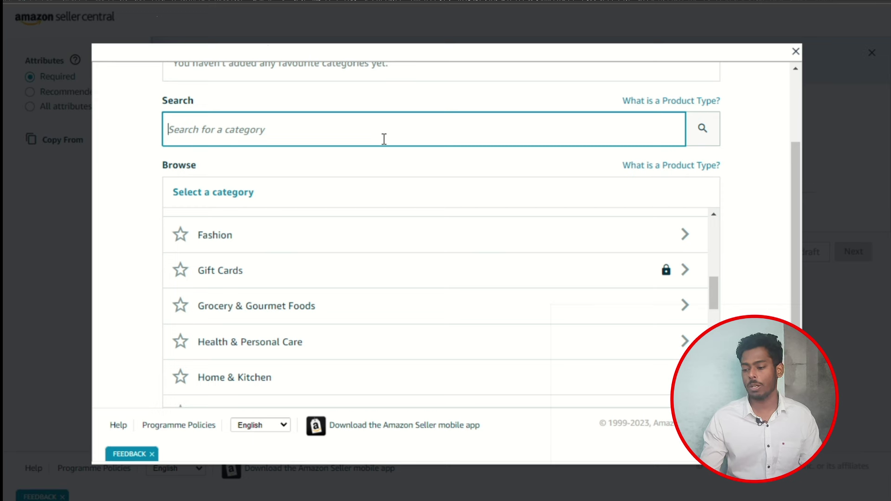
type("pen")
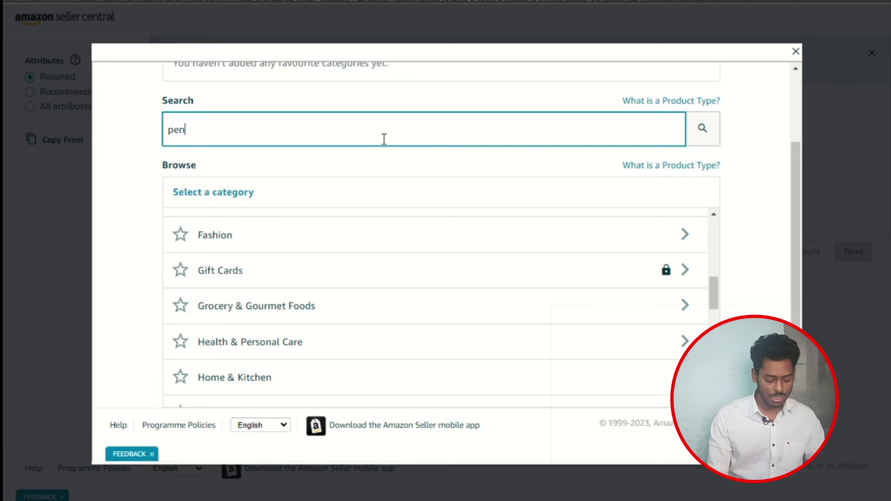
type(" stand")
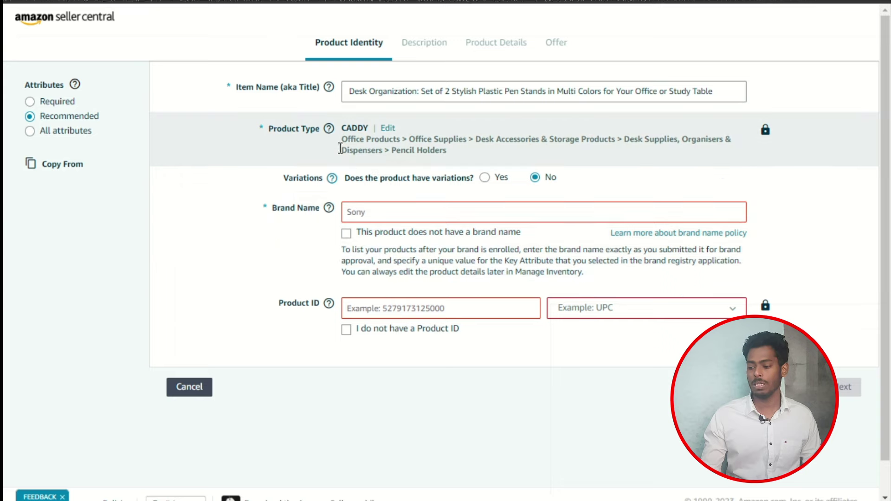
- Mark the pen stand product as having variations
scroll(647, 174, "down", 1)
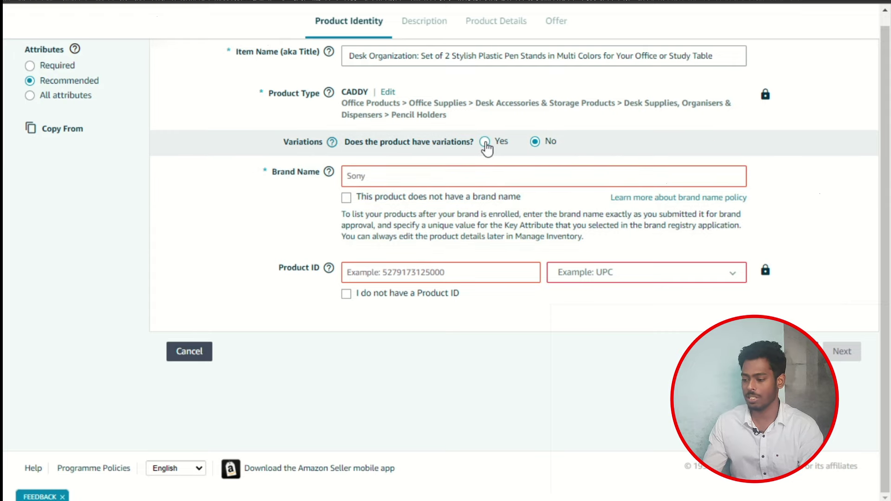
left_click(484, 142)
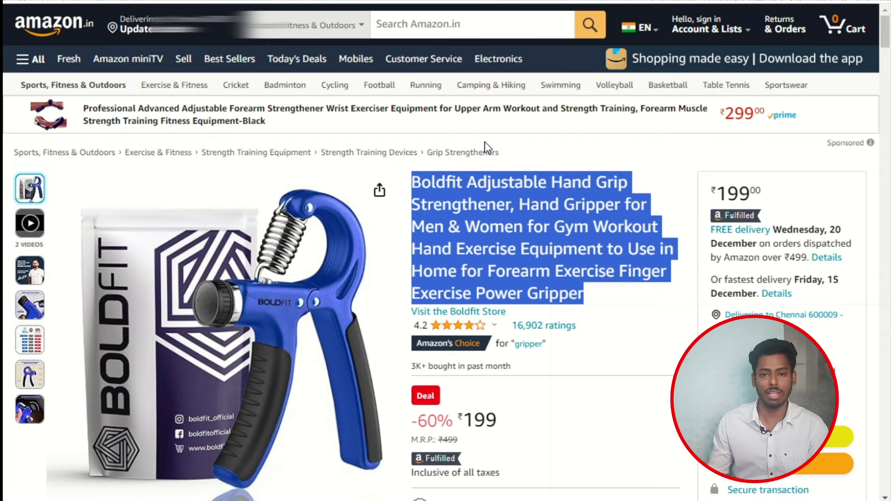
- Examine the colour and resistance variants of the Boldfit hand grip on its Amazon.in page, from Army Green to Orange 10kg-60kg
scroll(581, 207, "down", 10)
scroll(584, 208, "down", 8)
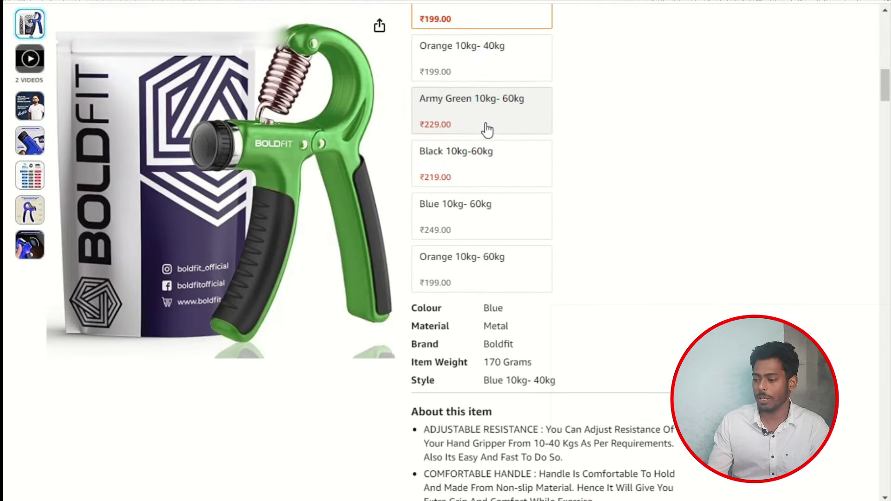
left_click(487, 131)
left_click(491, 175)
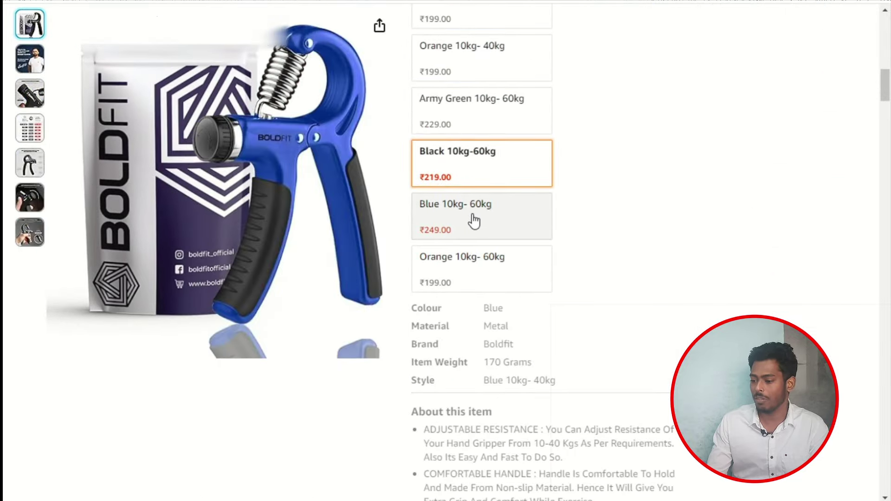
left_click(471, 219)
left_click(456, 267)
scroll(494, 246, "up", 5)
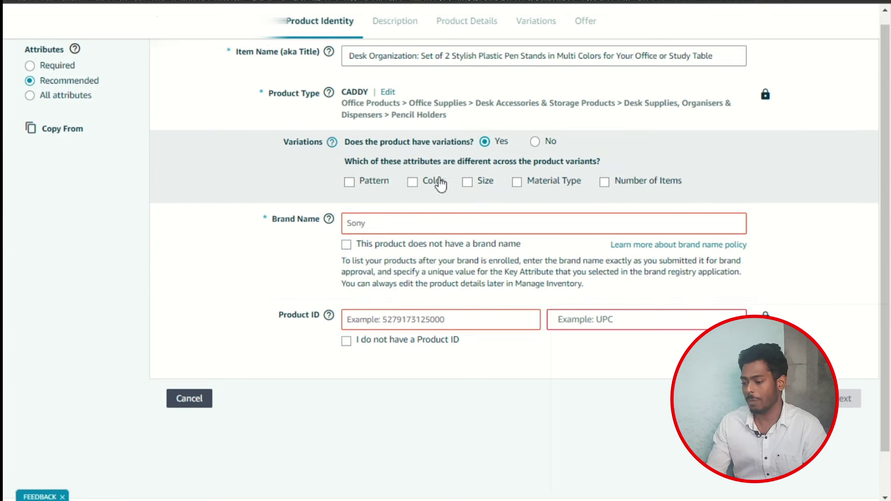
- Choose Color as the varying attribute, mark the product as having no brand name and continue to the Description section
left_click(413, 182)
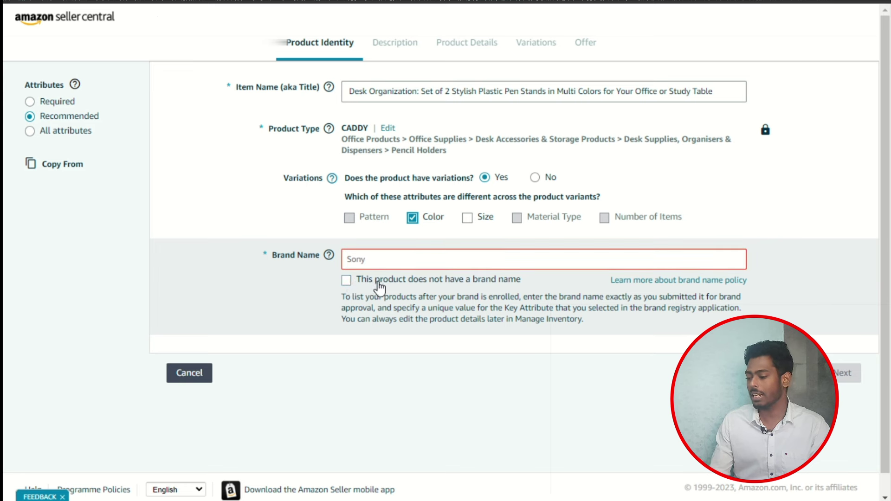
left_click(347, 282)
mouse_move(364, 264)
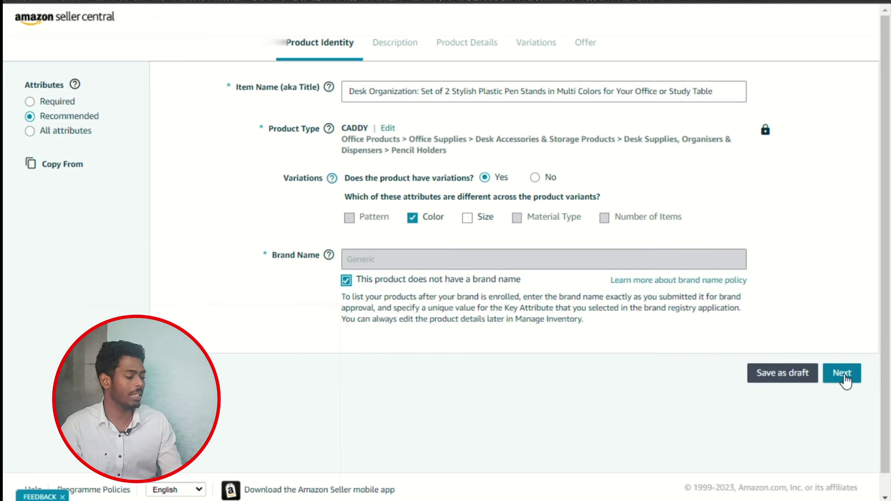
left_click(842, 375)
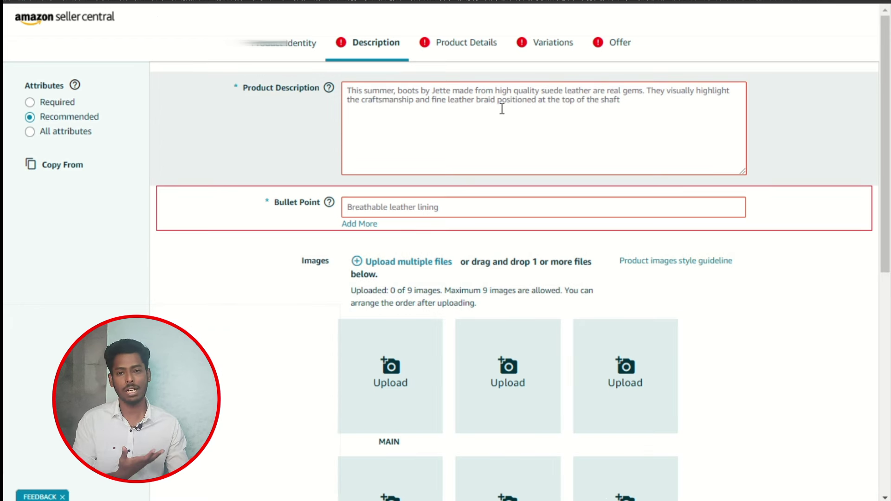
- Copy the paragraphs from "Stylish Design" through "Ideal for Home and Office" in the text file into the Product Description
key("alt+Tab")
key("alt+Tab")
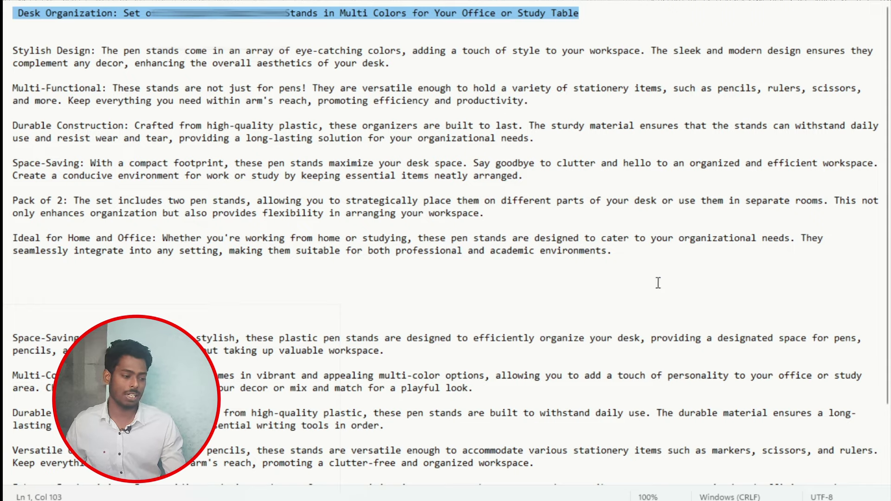
left_click_drag(655, 279, 1, 49)
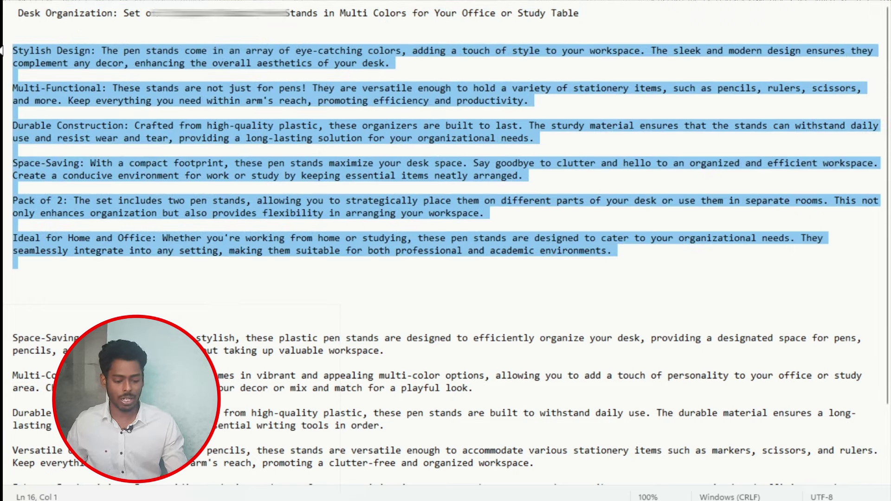
key("alt+Tab")
left_click(397, 117)
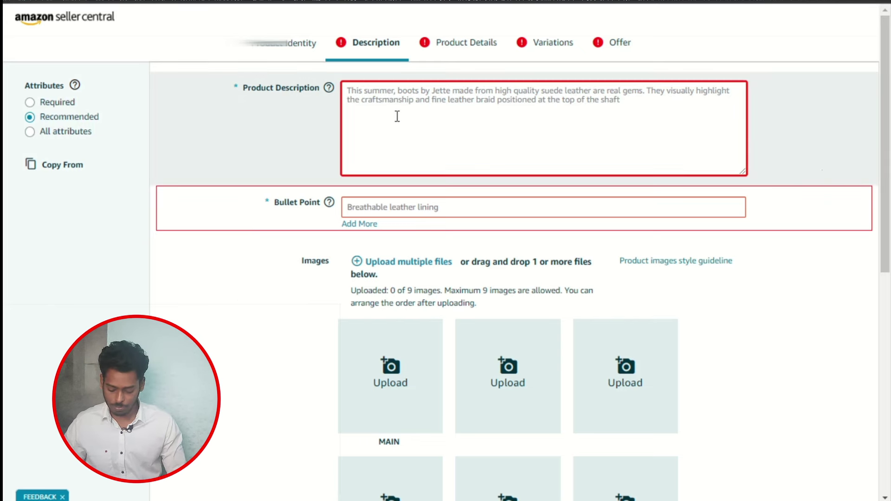
key("ctrl+v")
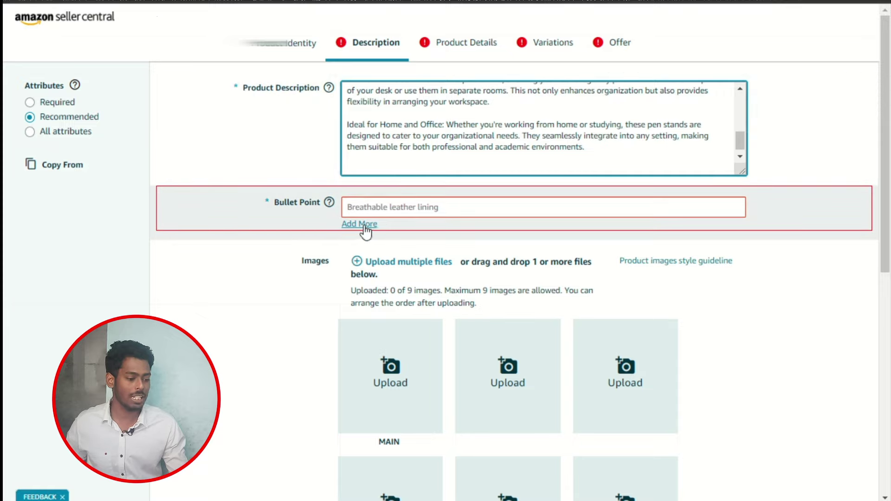
- Read the "About this item" bullet points on the Boldfit hand grip page as an example for the listing's bullet points
key("alt+Tab")
key("alt+Tab")
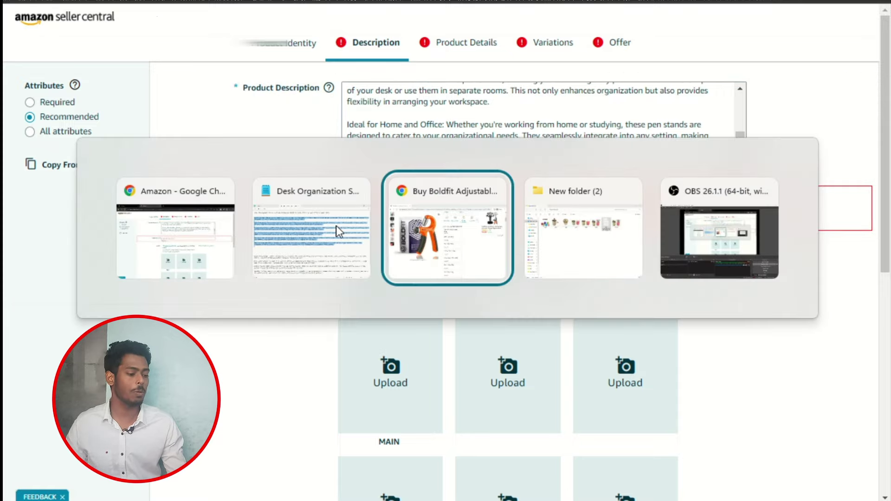
scroll(700, 229, "down", 10)
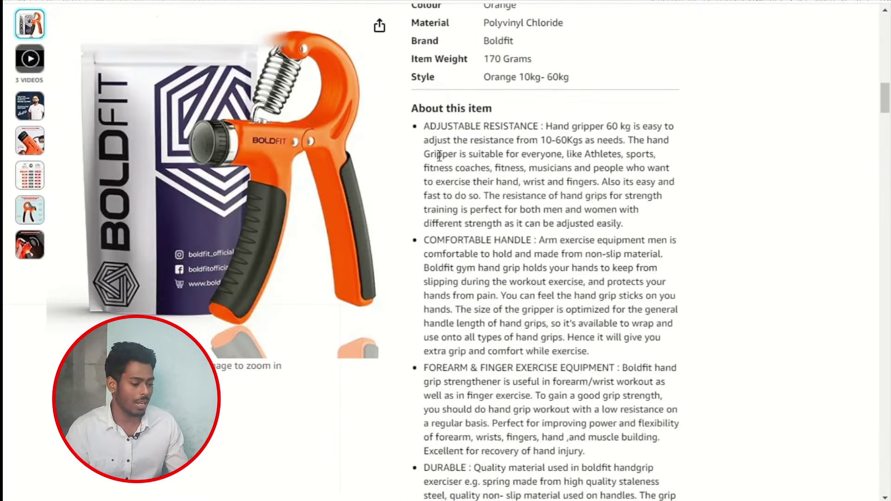
scroll(642, 148, "down", 2)
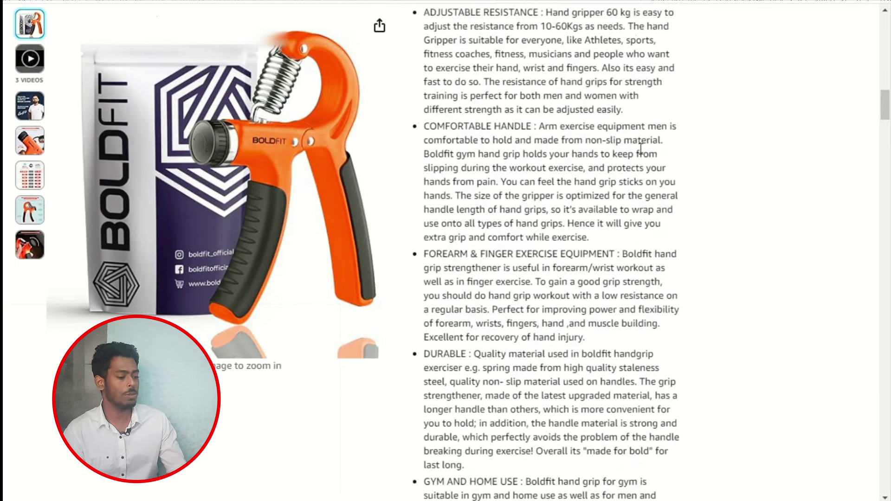
scroll(641, 148, "up", 1)
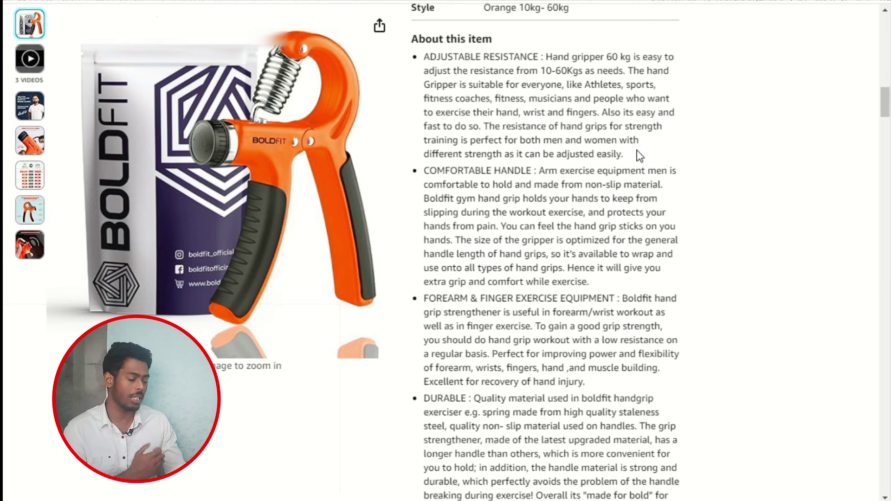
scroll(574, 100, "down", 4)
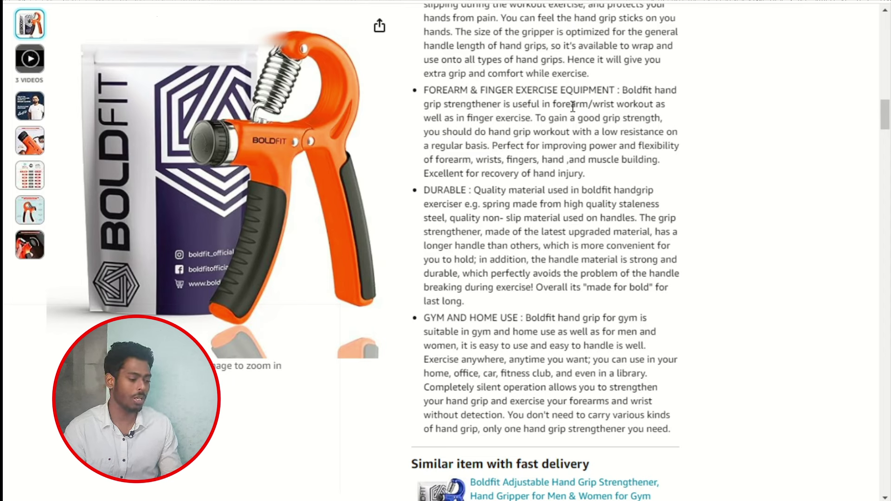
- Copy the "Space-Saving Design" paragraph from the text file into the listing's first Bullet Point
scroll(672, 163, "up", 3)
key("alt+Tab")
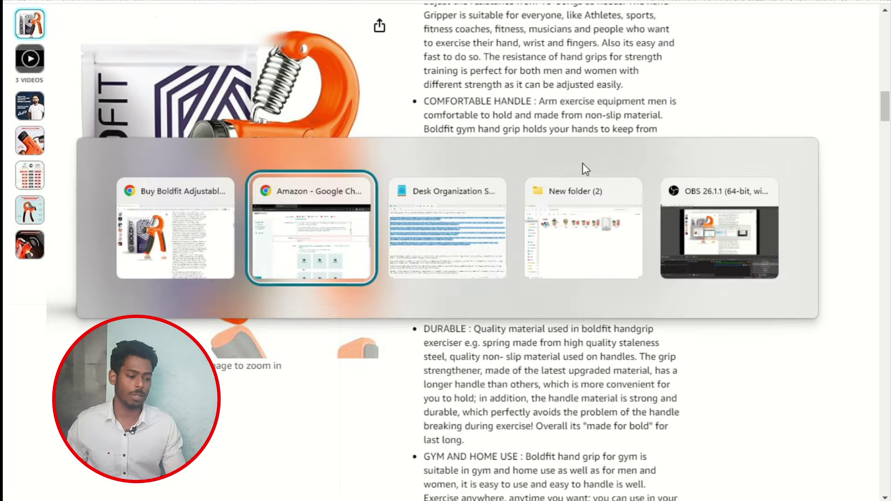
left_click(361, 207)
key("alt+Tab")
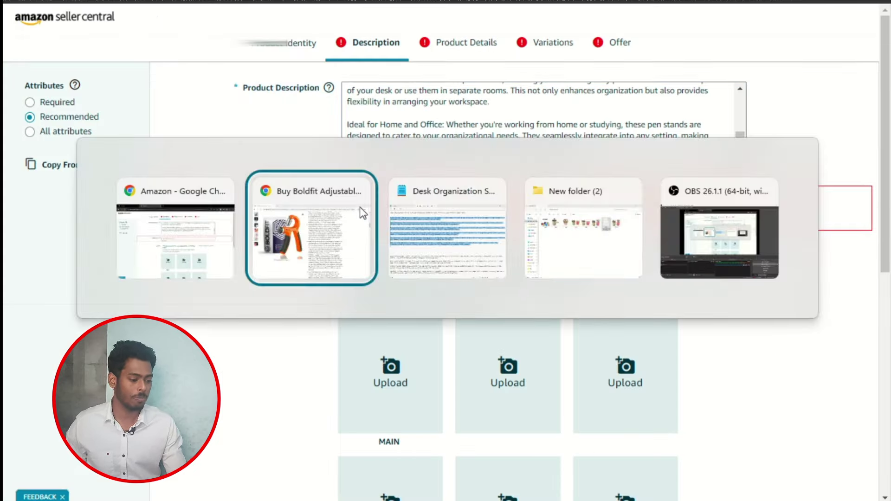
key("alt+Tab")
scroll(48, 262, "down", 2)
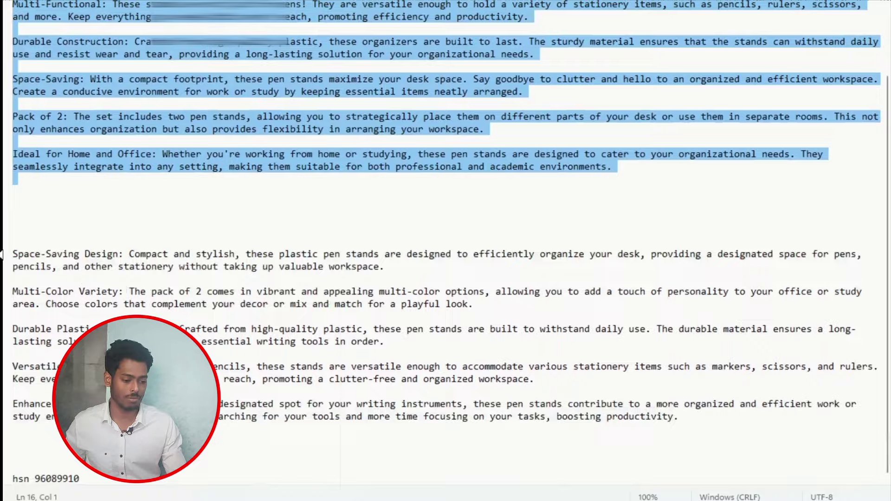
key("alt+Tab")
key("ctrl+v")
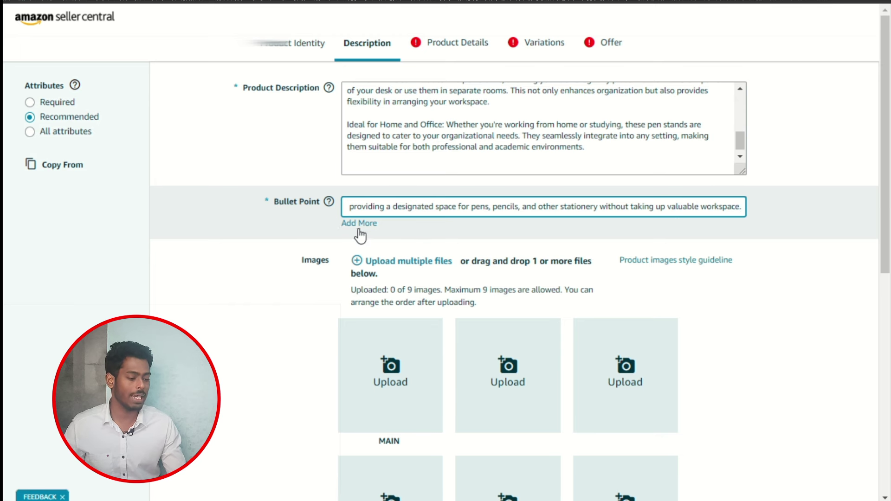
- Add two more bullet points containing the "Multi-Color Variety" and "Durable Plastic Construction" paragraphs from the text file
left_click(359, 227)
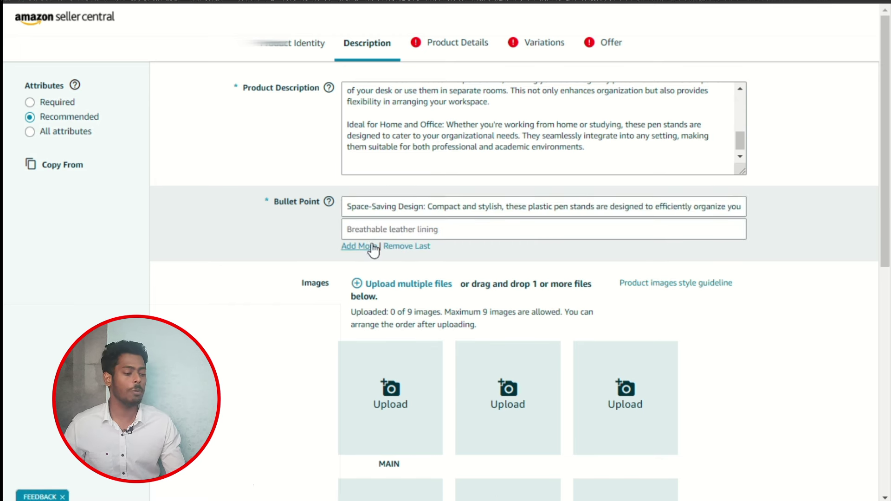
left_click(500, 233)
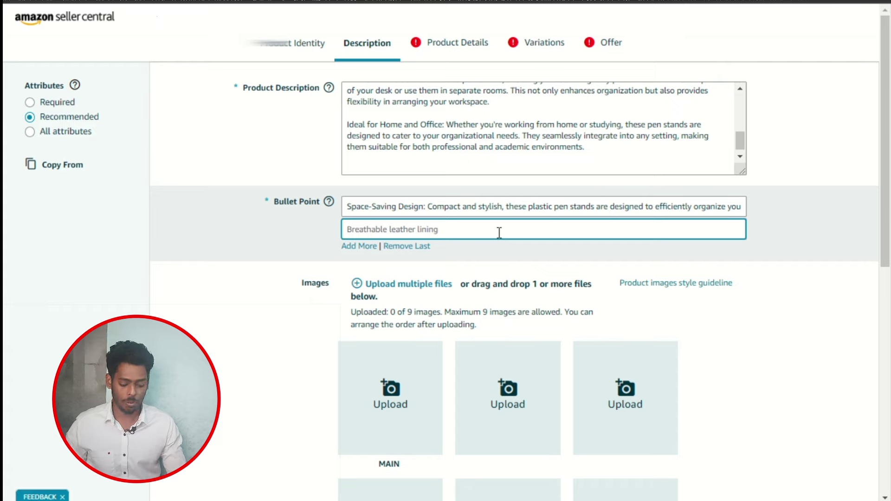
key("alt+Tab")
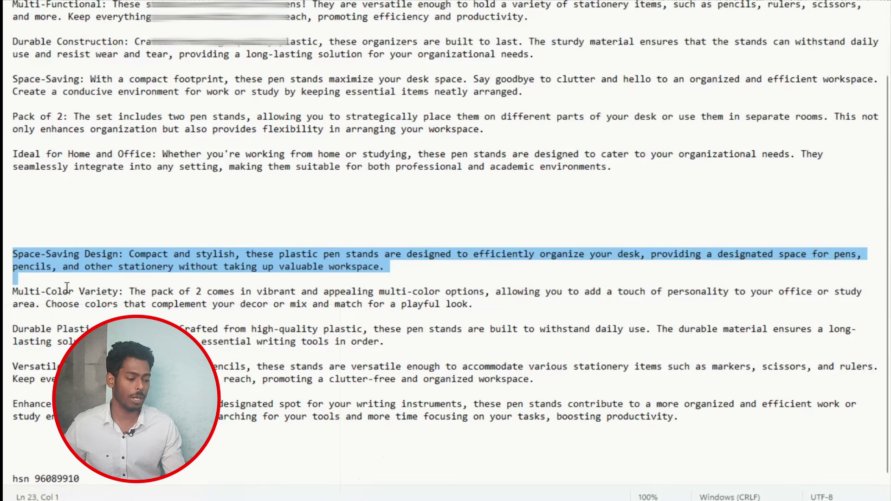
triple_click(34, 294)
left_click_drag(34, 293, 462, 302)
triple_click(450, 336)
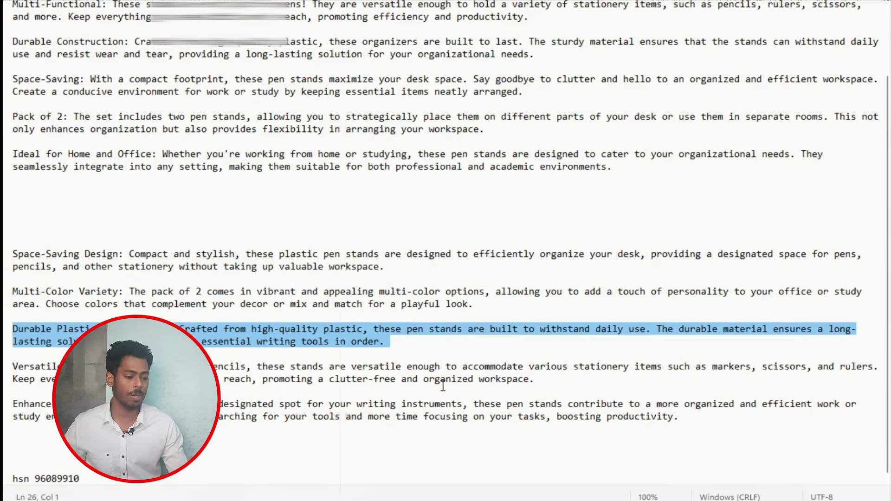
- Add the "Versatile Utility" and "Enhance Productivity" paragraphs from the text file as the fourth and fifth bullet points
triple_click(565, 379)
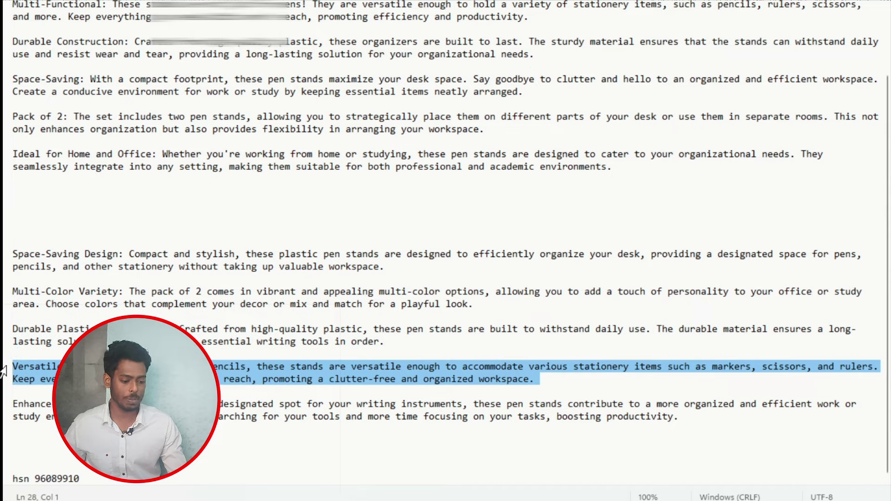
key("alt+Tab")
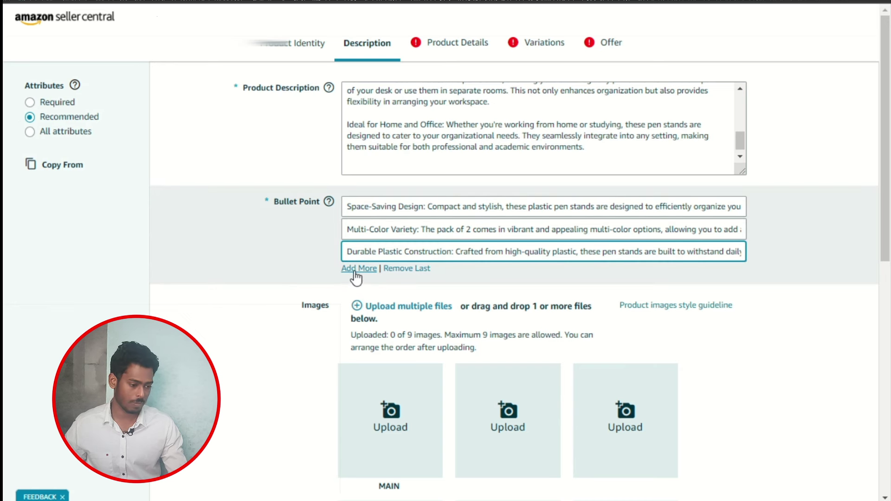
left_click(360, 291)
left_click(388, 277)
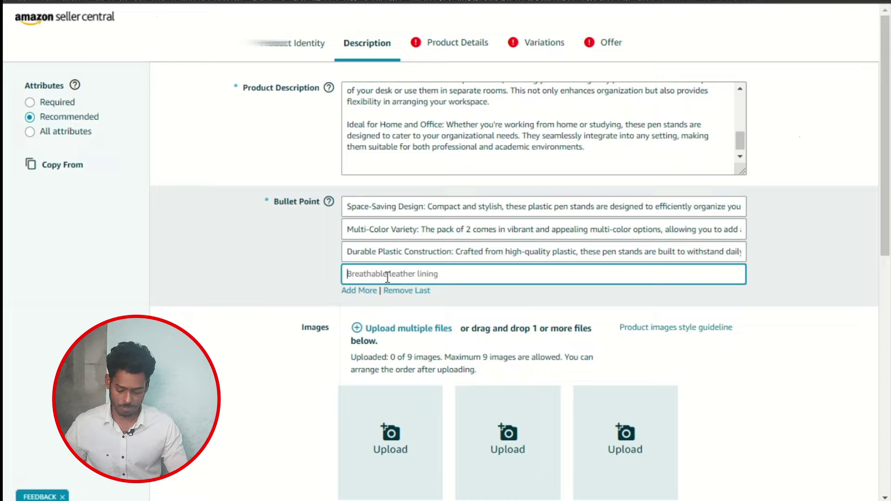
key("ctrl+v")
key("alt+Tab")
left_click(651, 424)
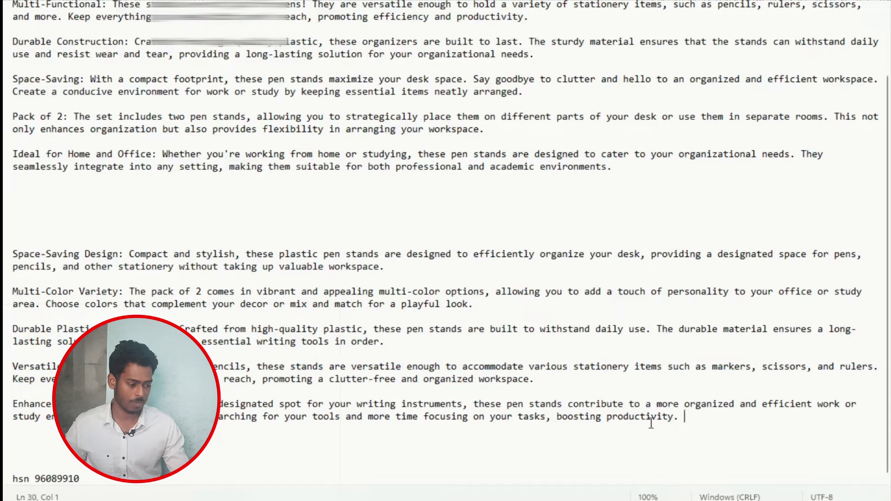
key("alt+Tab")
- Upload f1.png as the listing's MAIN image
scroll(697, 213, "down", 5)
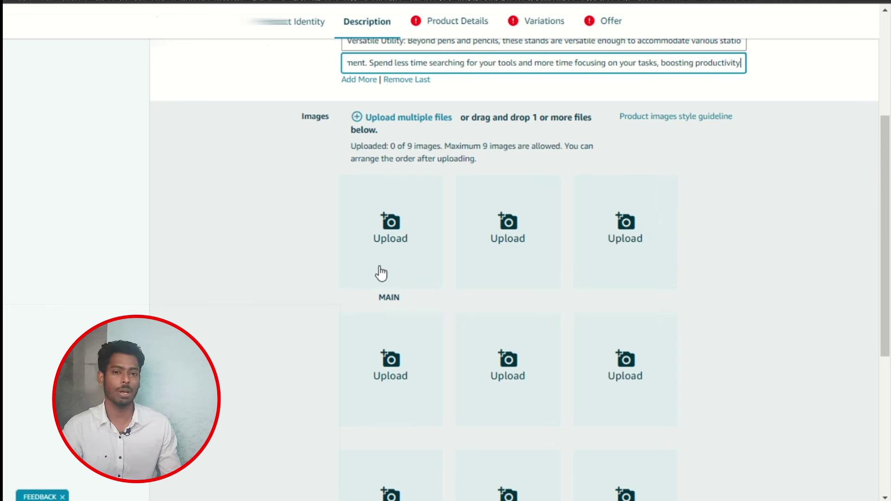
scroll(514, 229, "down", 3)
scroll(612, 380, "up", 2)
scroll(612, 381, "up", 2)
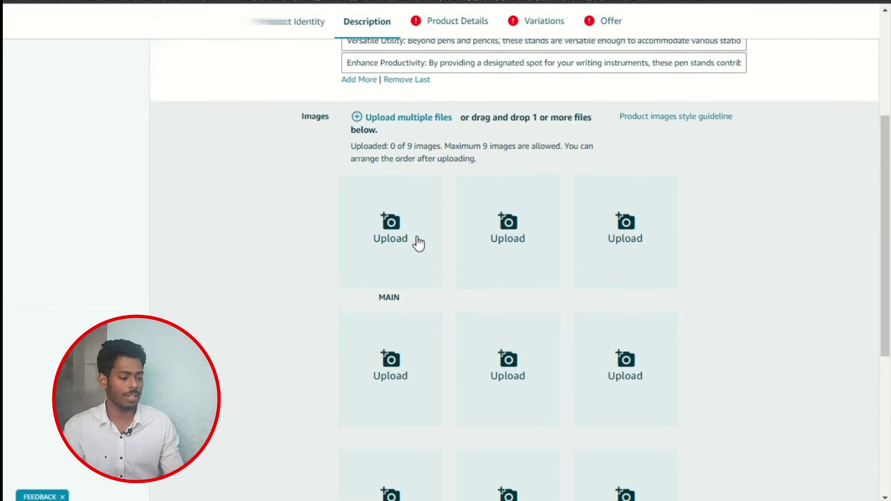
left_click(390, 237)
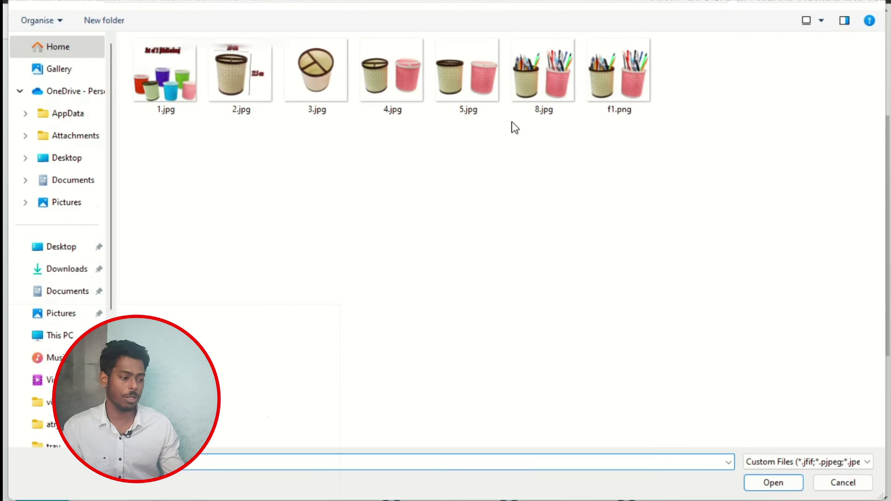
left_click(622, 94)
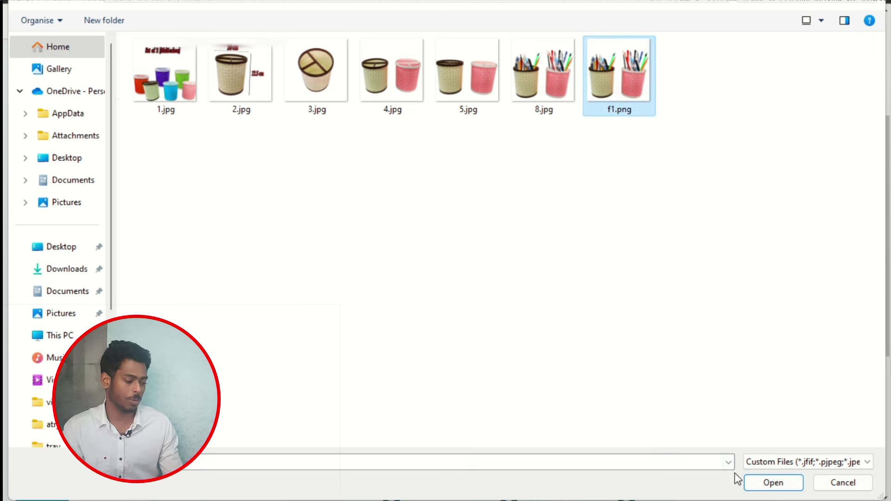
left_click(771, 485)
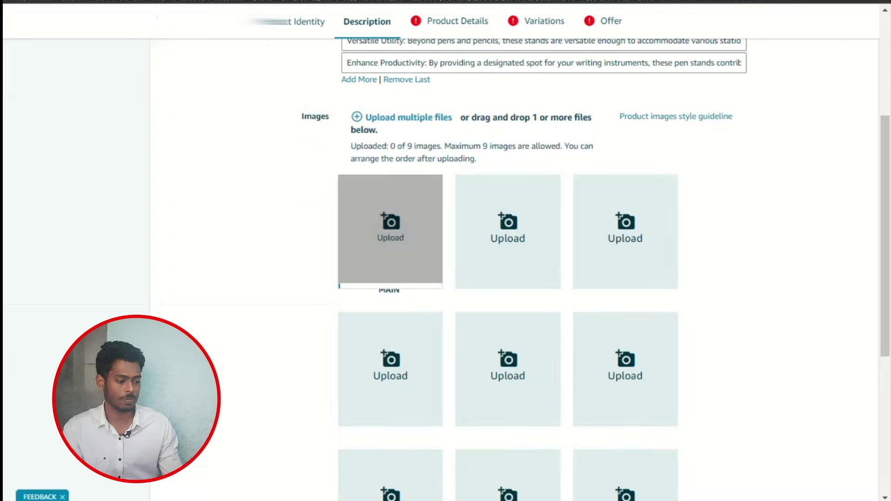
- Upload 5.jpg, 1.jpg and 2.jpg as the second, third and fourth product images
left_click(539, 368)
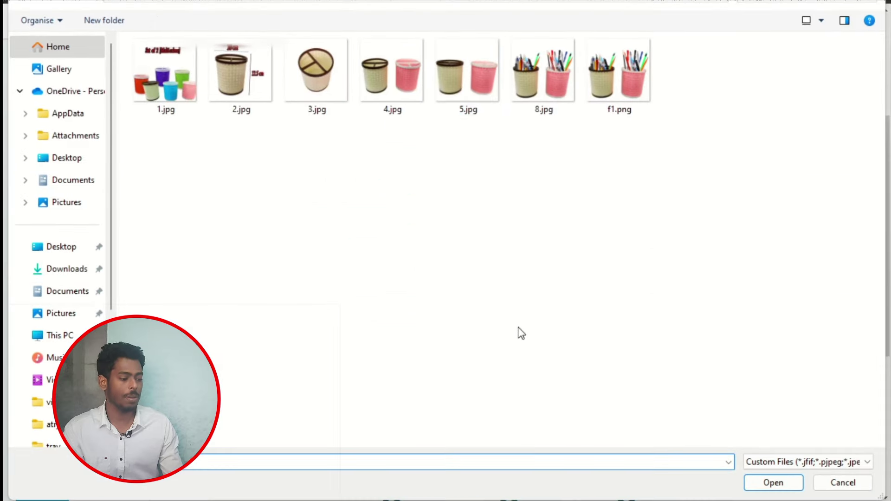
left_click(468, 74)
left_click(772, 484)
left_click(578, 283)
left_click(185, 115)
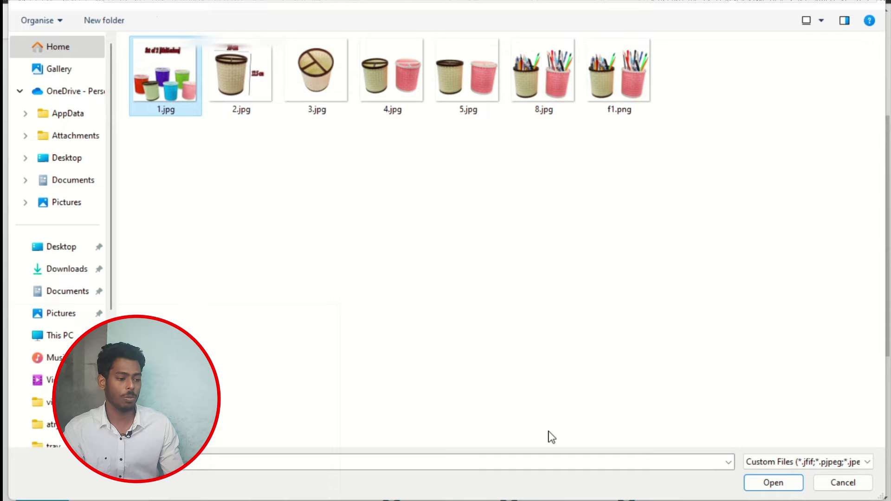
left_click(772, 483)
scroll(603, 344, "down", 3)
left_click(377, 209)
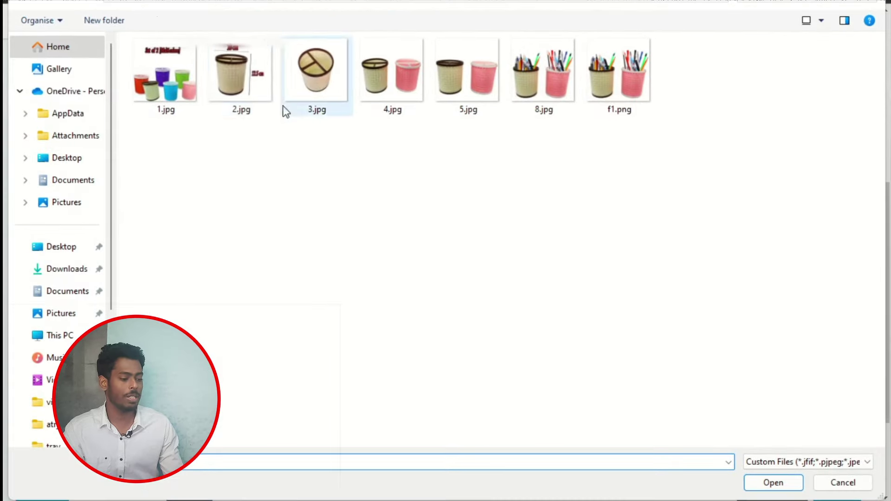
left_click(260, 93)
left_click(772, 483)
- Continue to the Product Details section and set the Style Number to 67jkhgfd
scroll(789, 394, "down", 3)
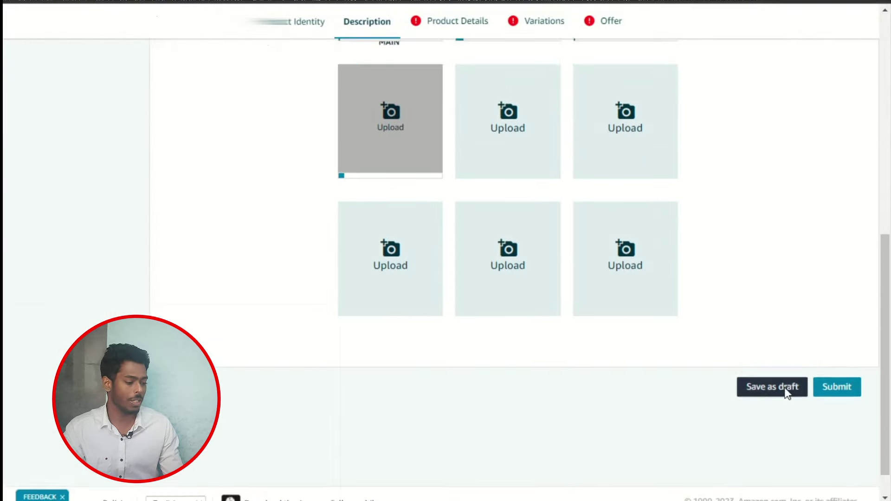
scroll(790, 391, "up", 4)
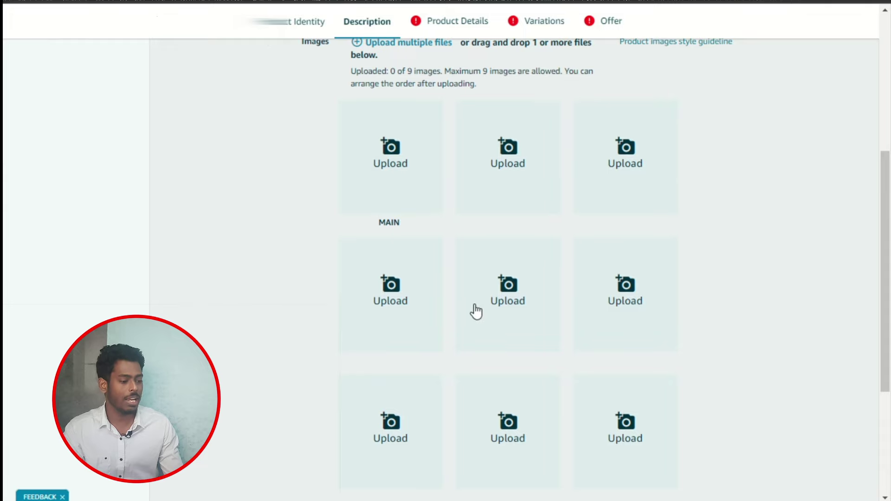
scroll(284, 372, "up", 6)
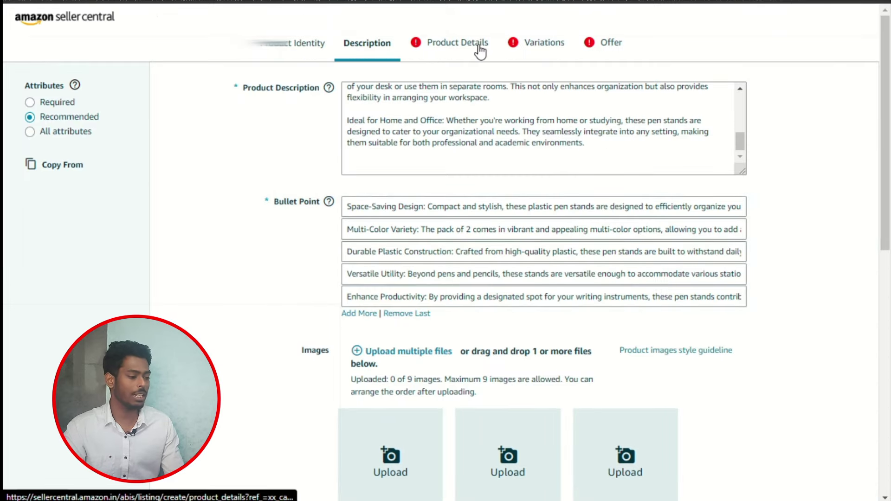
left_click(479, 49)
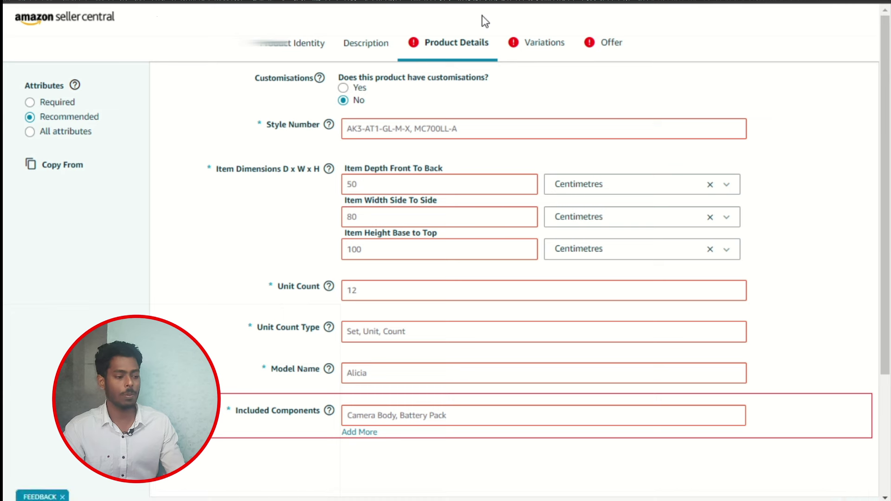
left_click(409, 129)
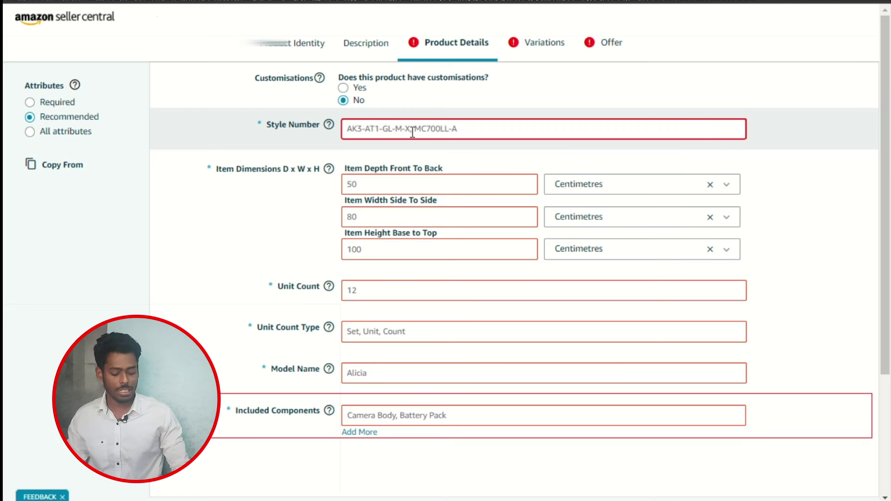
type("6768gj")
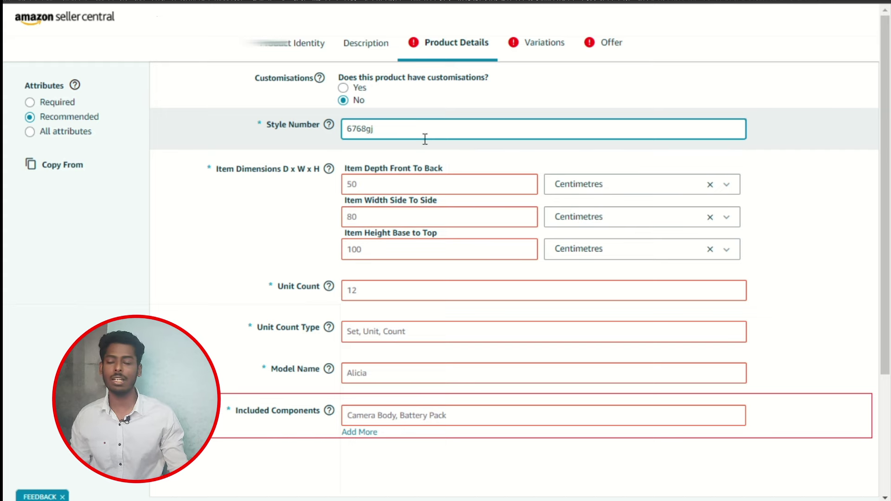
- Set the Included Components of the product to "no"
scroll(565, 121, "down", 3)
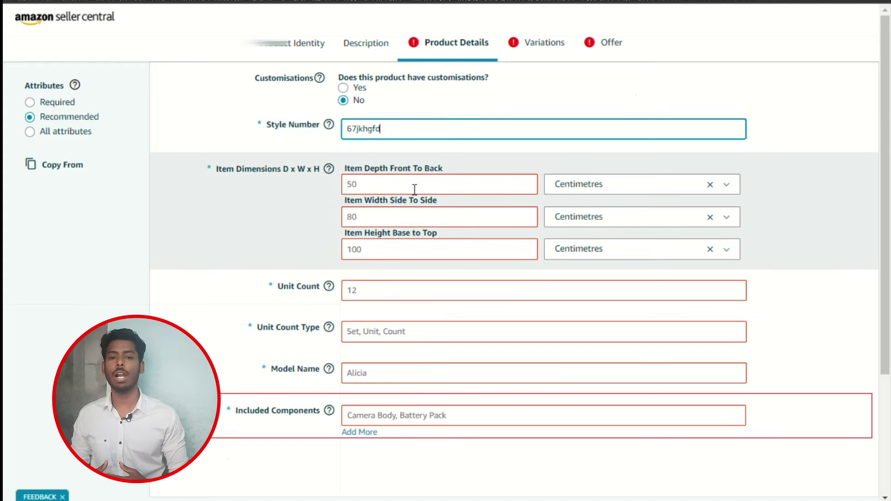
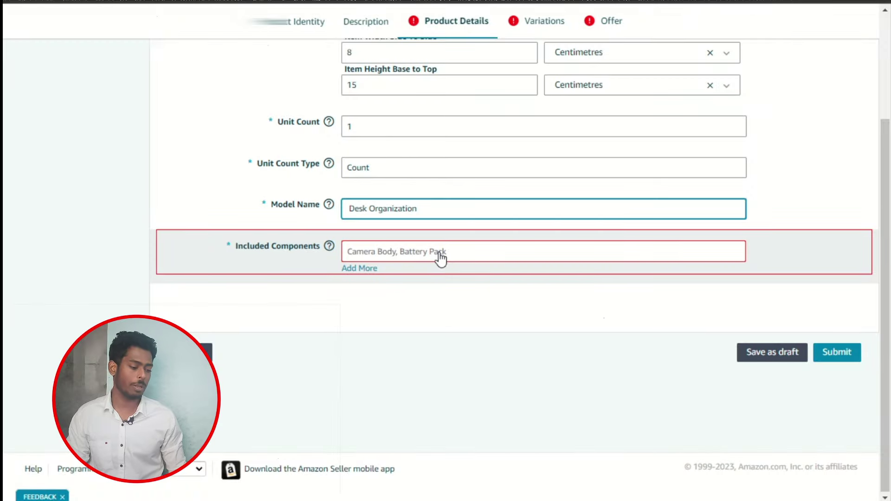
left_click(440, 260)
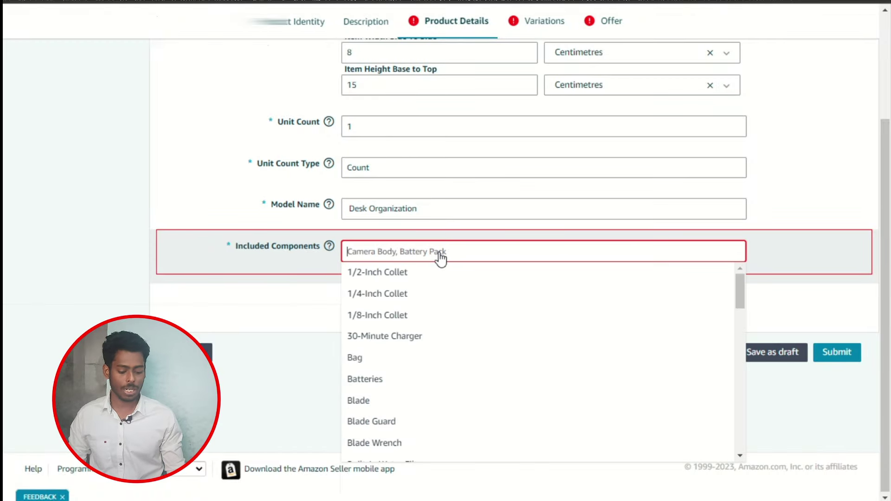
type("no")
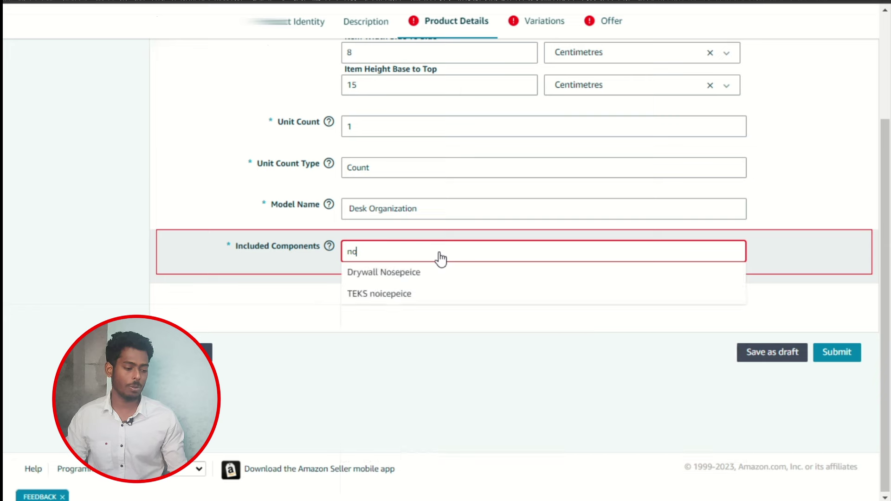
left_click(96, 149)
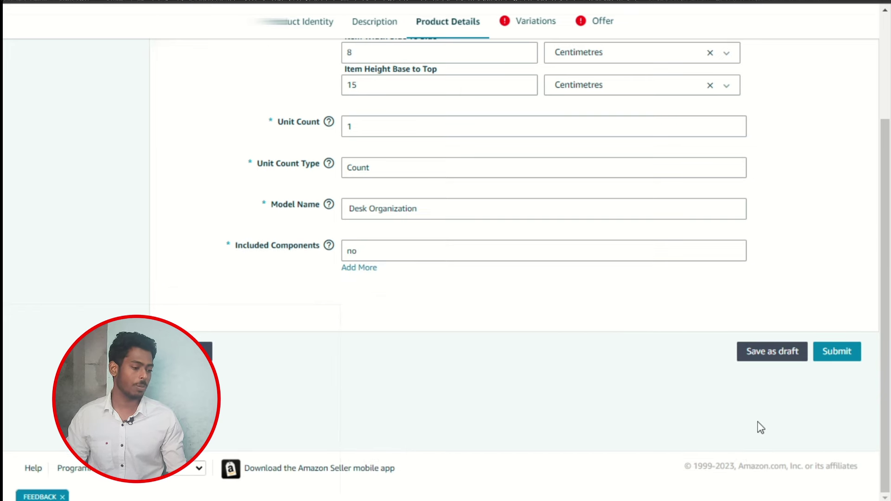
- Go to the listing's Variations section and add Black as a colour variation
scroll(545, 277, "up", 1)
scroll(545, 277, "up", 3)
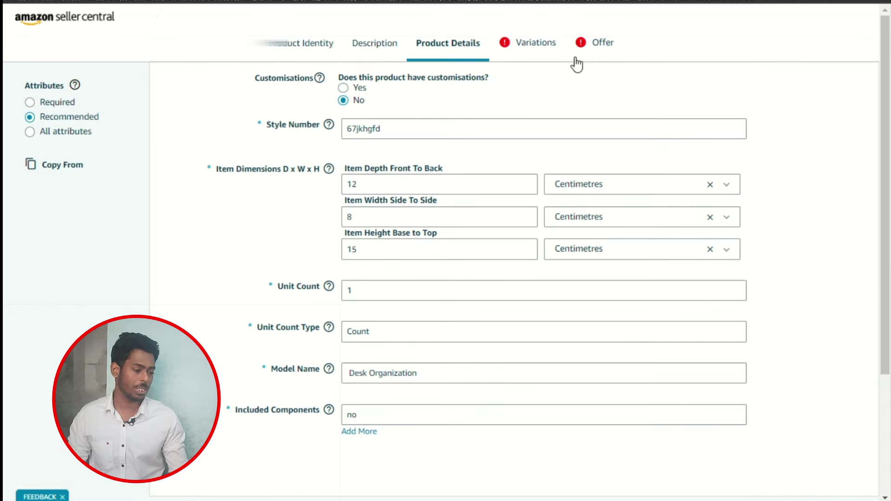
left_click(534, 45)
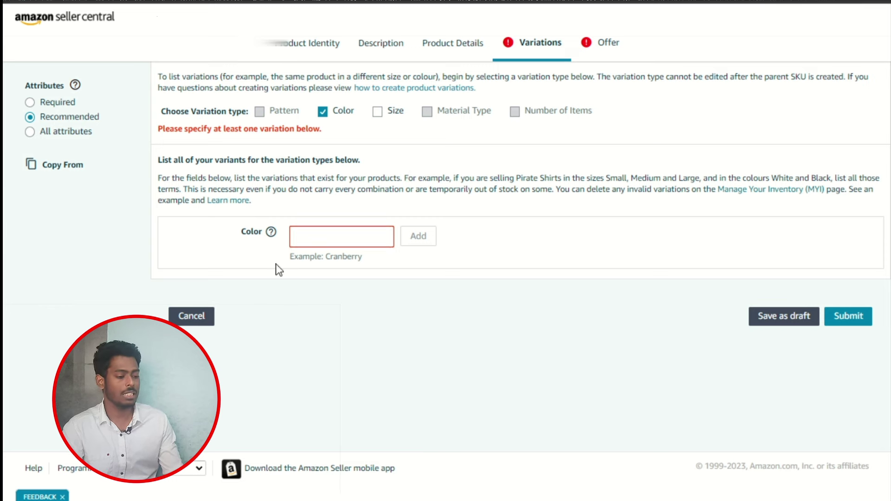
left_click(335, 239)
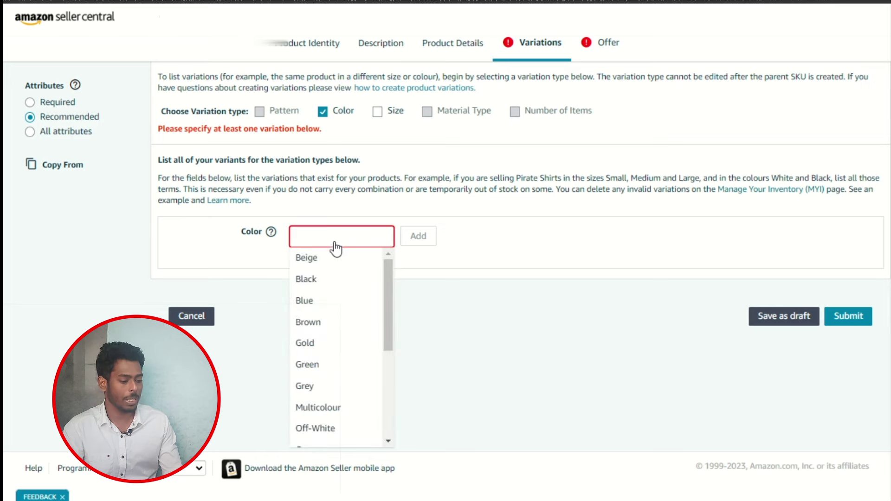
left_click(321, 280)
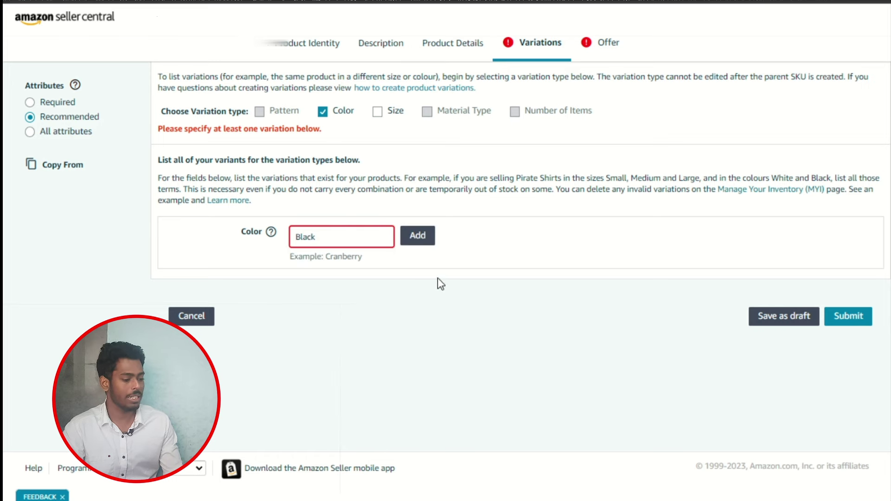
left_click(424, 241)
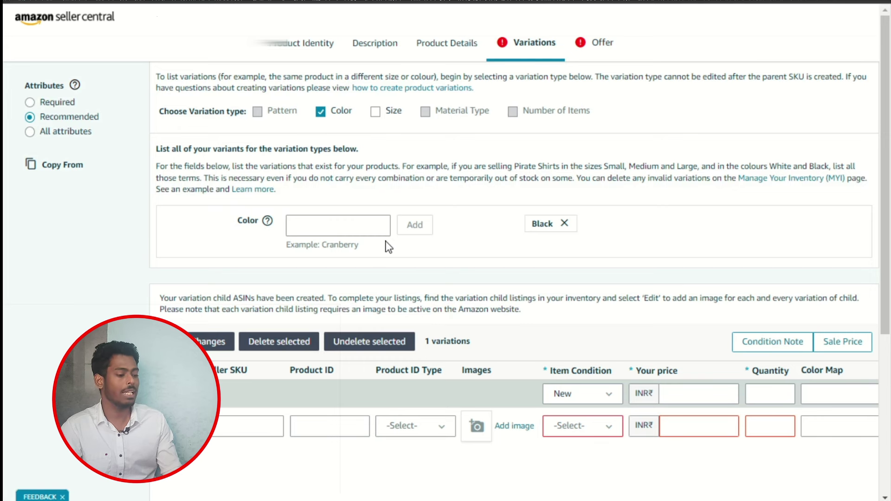
- Add Red as a second colour variation
left_click(361, 230)
left_click(362, 230)
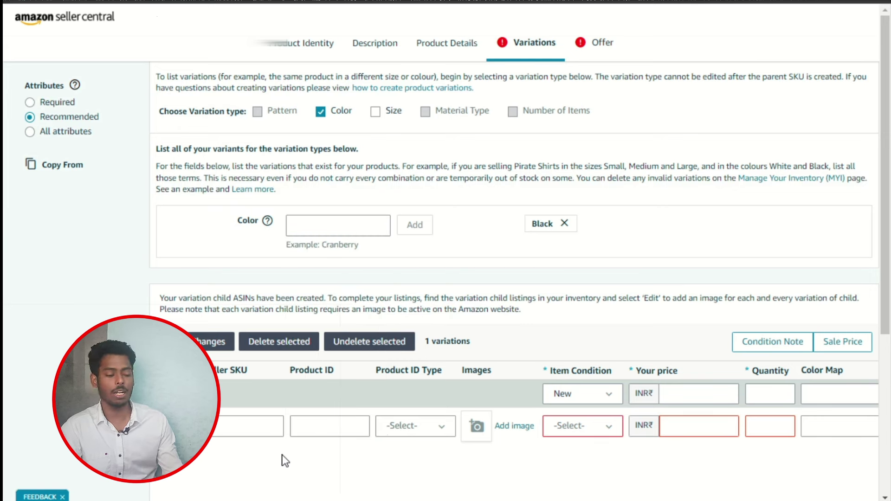
left_click(362, 229)
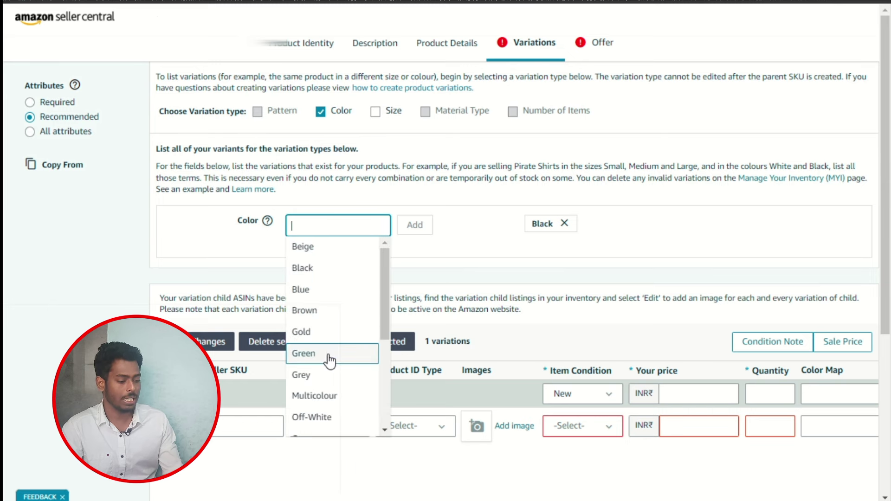
scroll(334, 309, "down", 3)
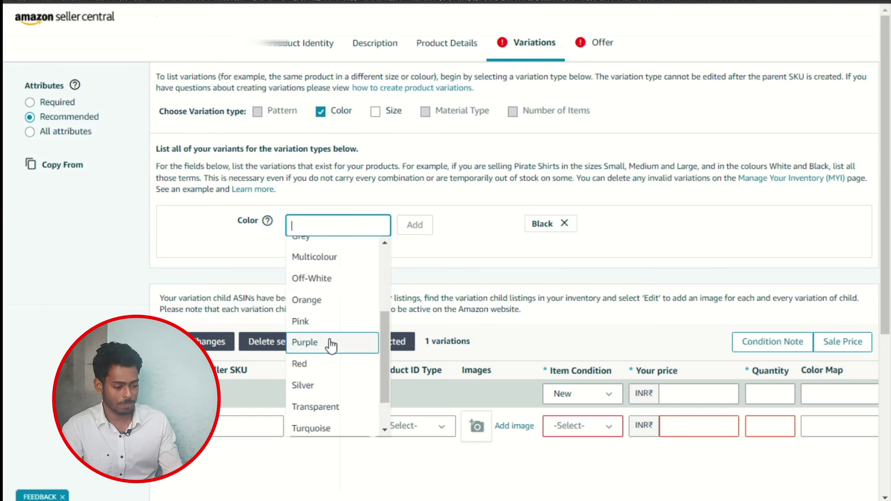
left_click(323, 369)
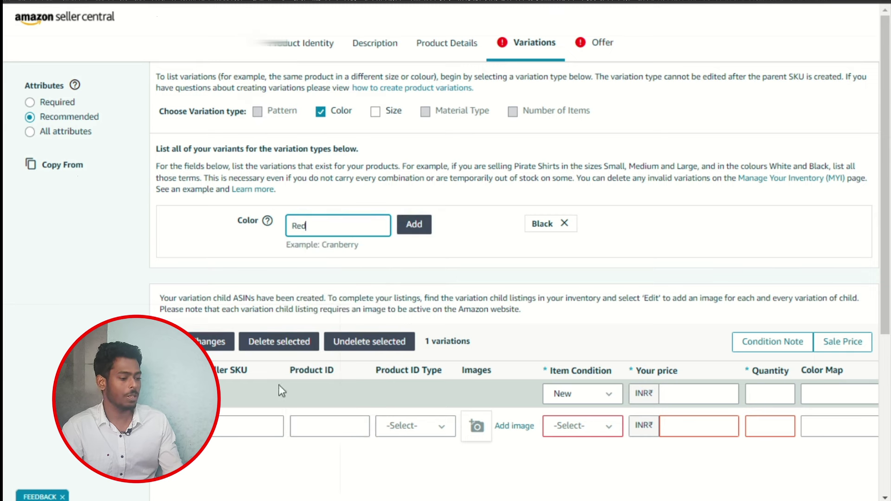
left_click(414, 225)
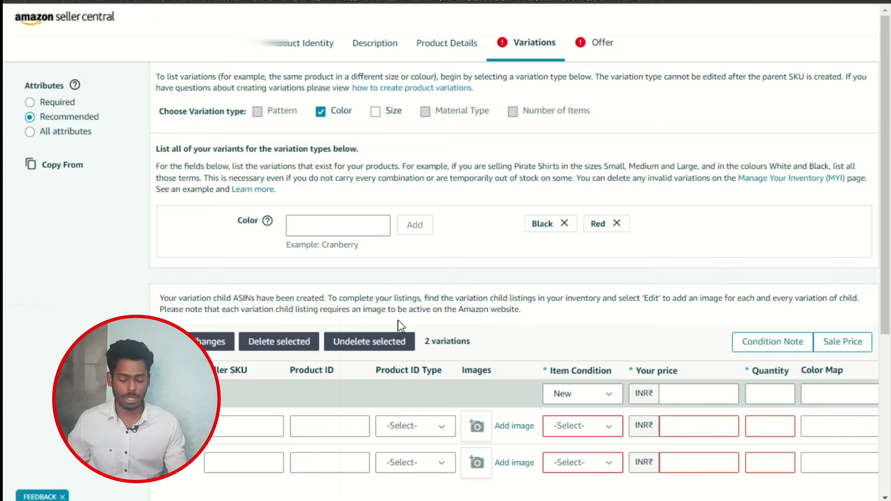
- Switch to the BOLDFIT hand gripper page on Amazon and view its Black 10kg-40kg style option
key("alt+Tab")
key("alt+Tab")
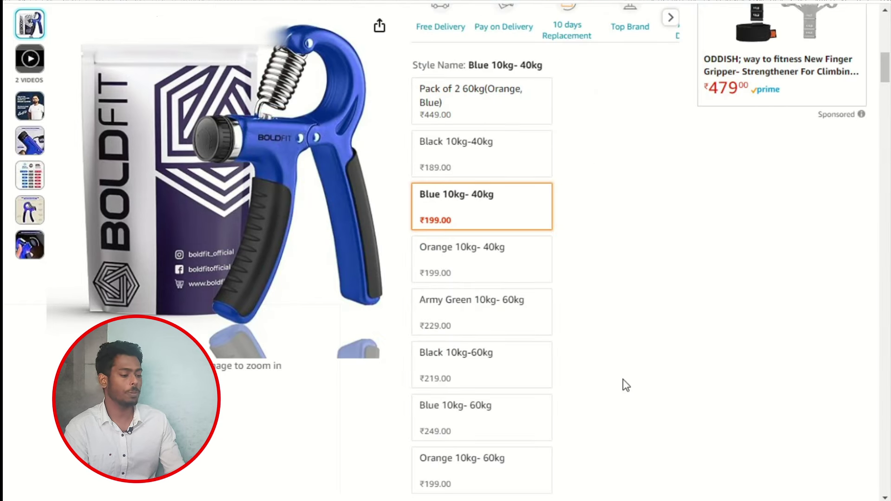
left_click(483, 167)
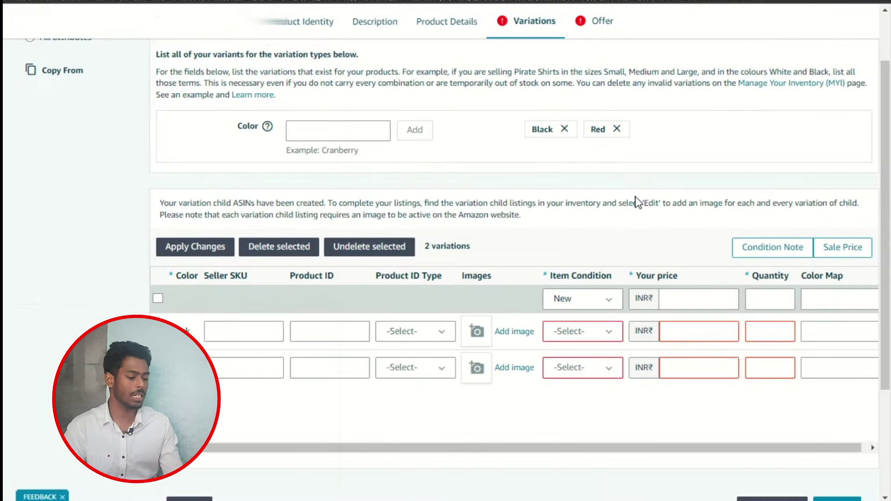
- Set the Seller SKU to pbl1 for the Black variation and pr1 for the Red variation
scroll(638, 203, "down", 2)
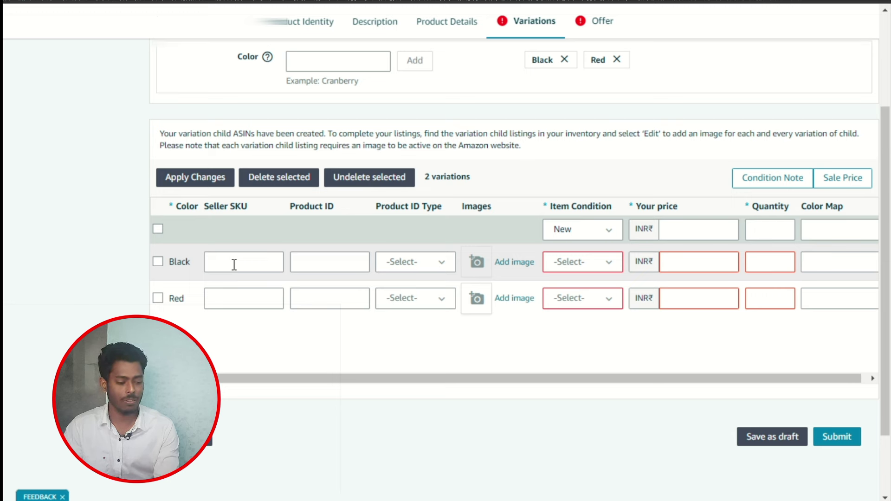
left_click(234, 265)
type("p")
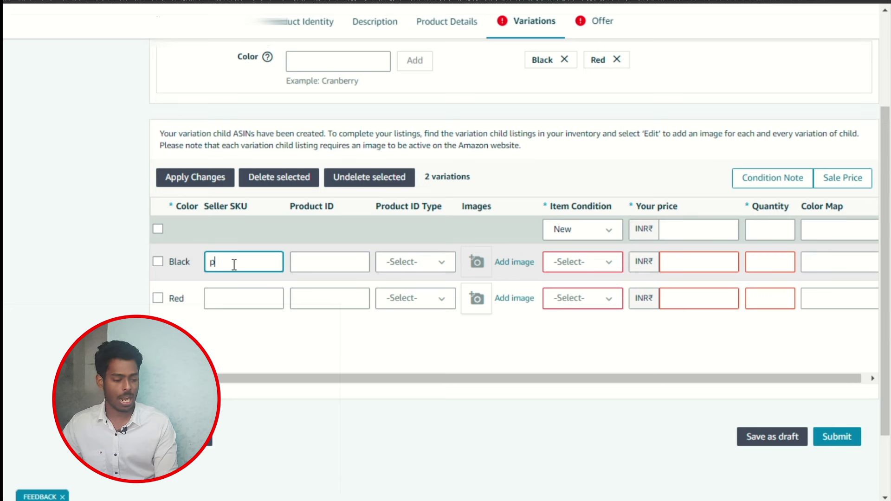
type("b")
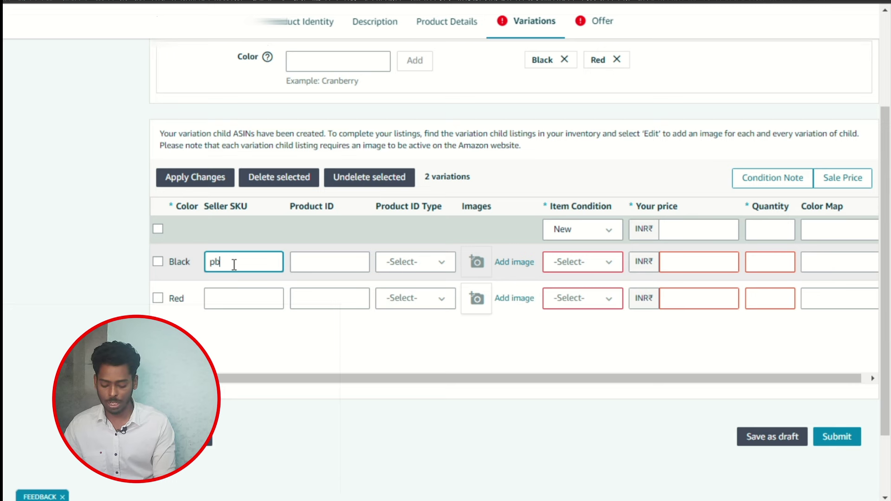
type("l1")
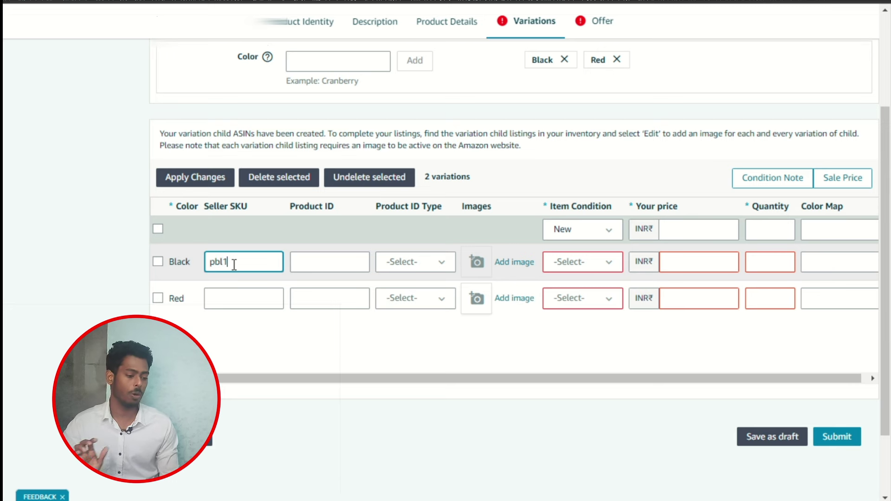
left_click(235, 298)
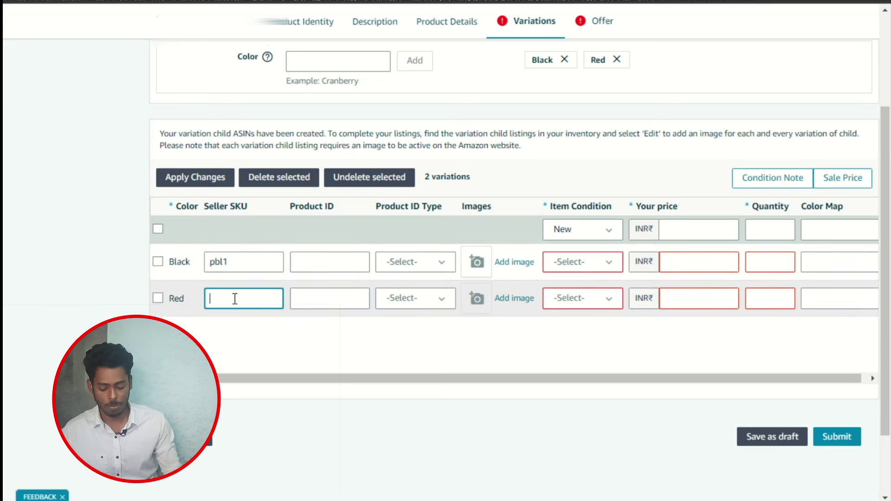
type("p")
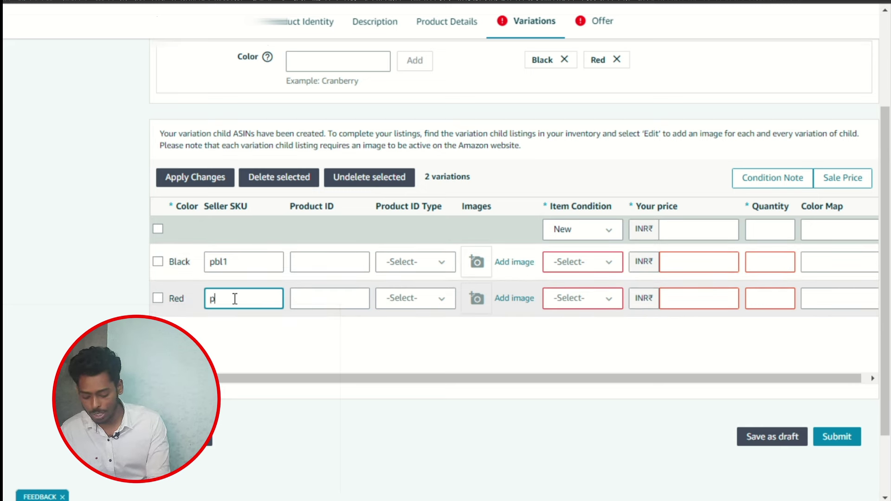
type("r")
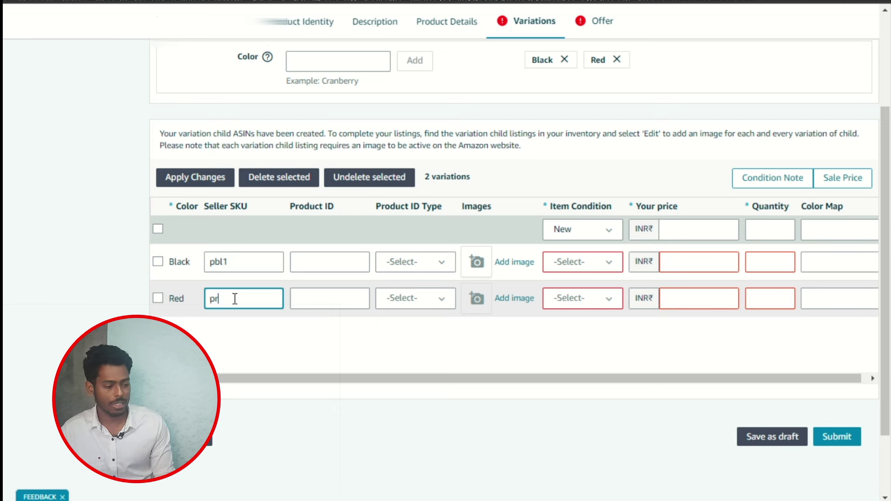
type("1")
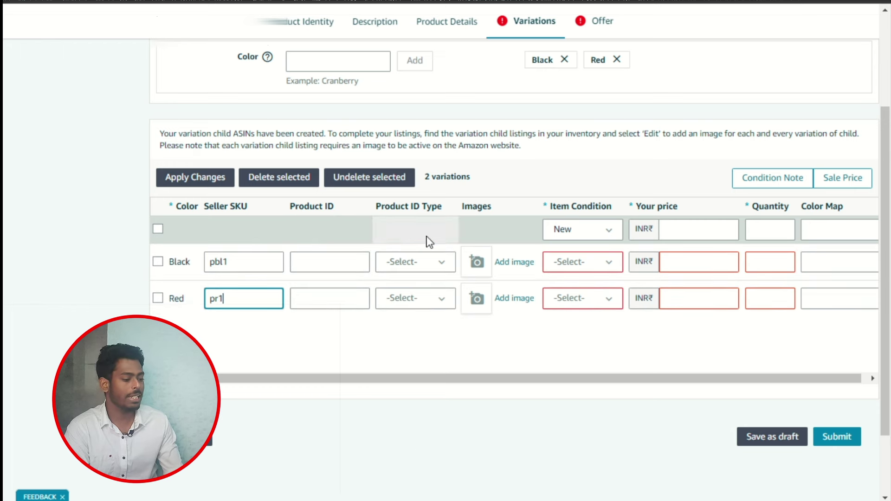
- Set the Product ID Type to GTIN for both the Black and Red variations
left_click(409, 262)
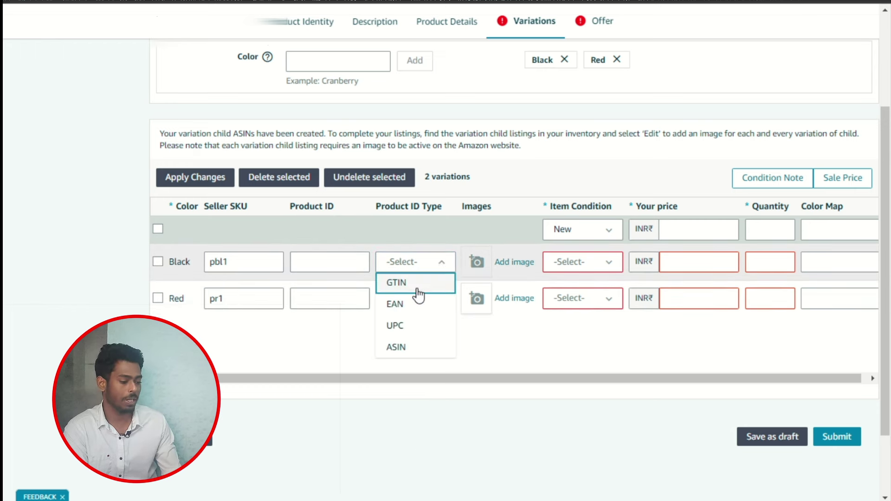
left_click(412, 282)
left_click(418, 298)
left_click(414, 318)
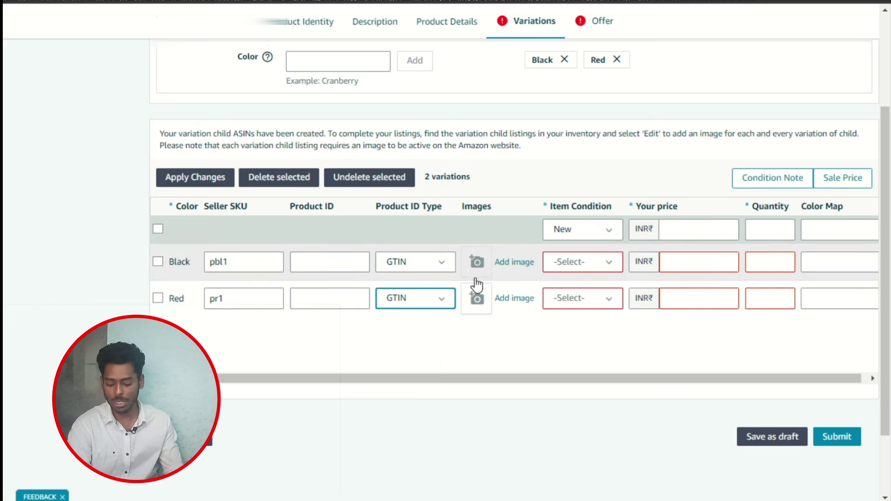
- Look at the hand gripper's variant images on Amazon and view the image upload options for the Black variation
key("alt+Tab")
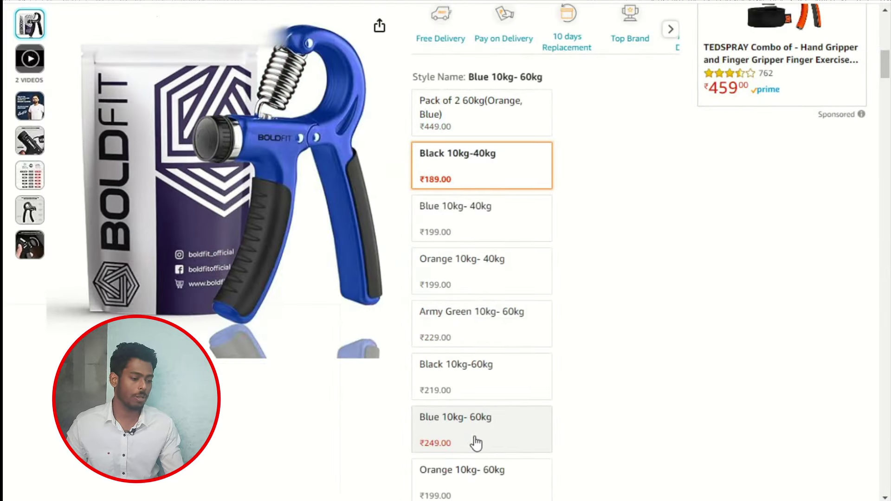
key("alt+Tab")
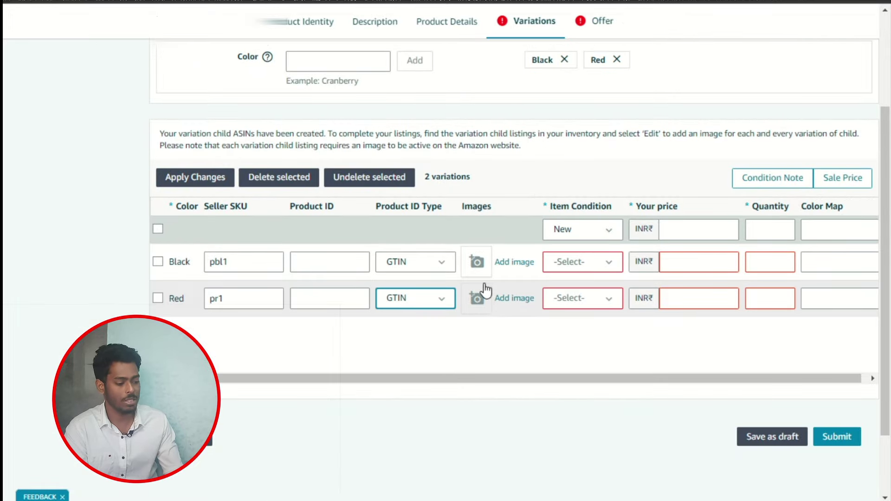
left_click(512, 263)
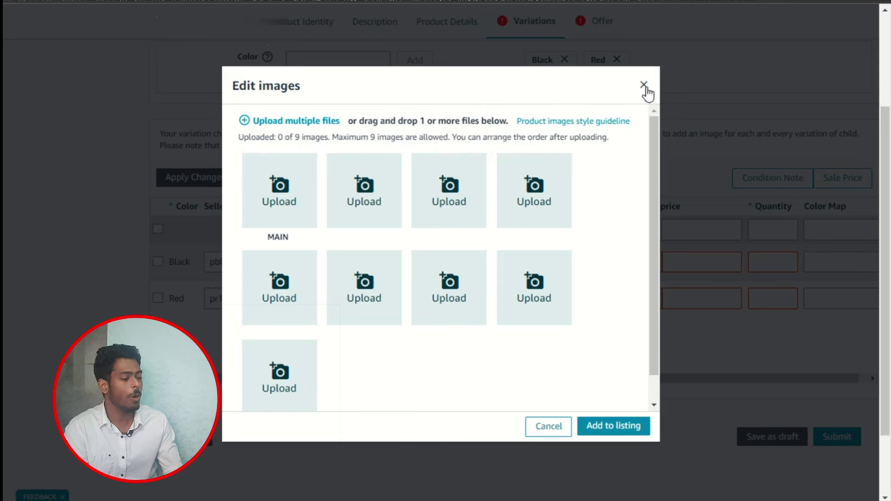
left_click(645, 85)
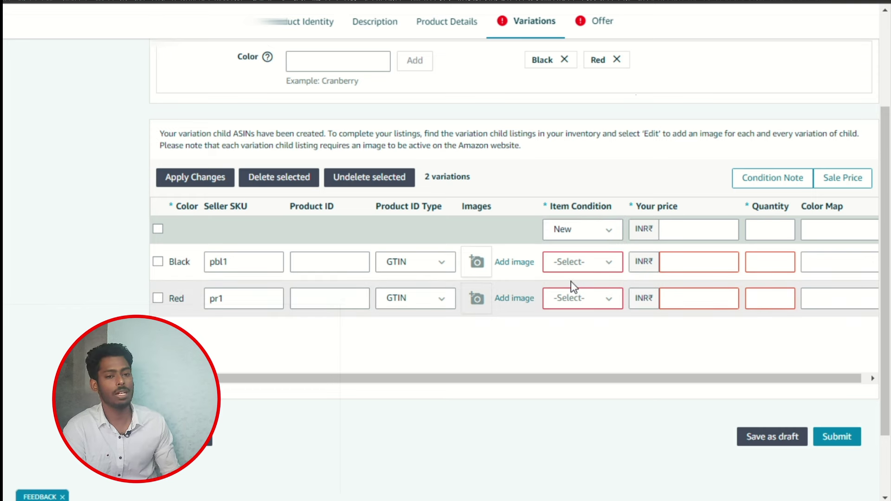
- Set the Item Condition to New for both the Black and Red variations
left_click(603, 269)
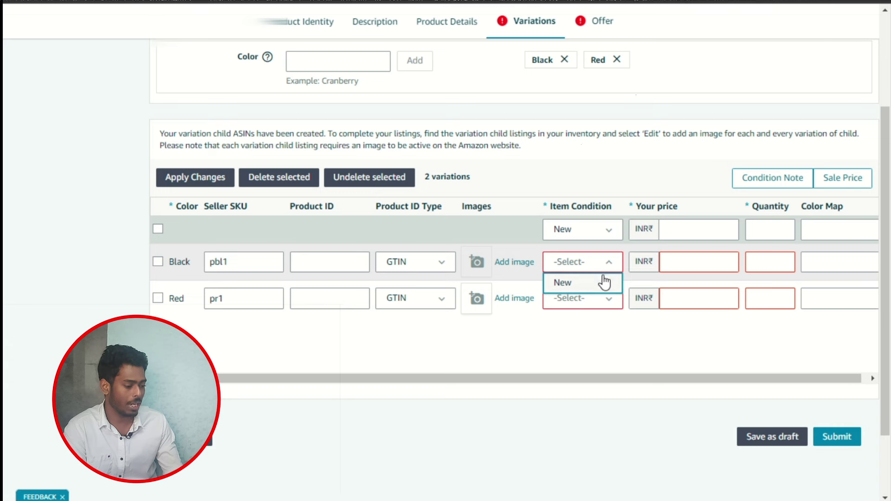
left_click(600, 284)
left_click(601, 300)
left_click(603, 320)
- Open the Black variation's price for entry
left_click(700, 271)
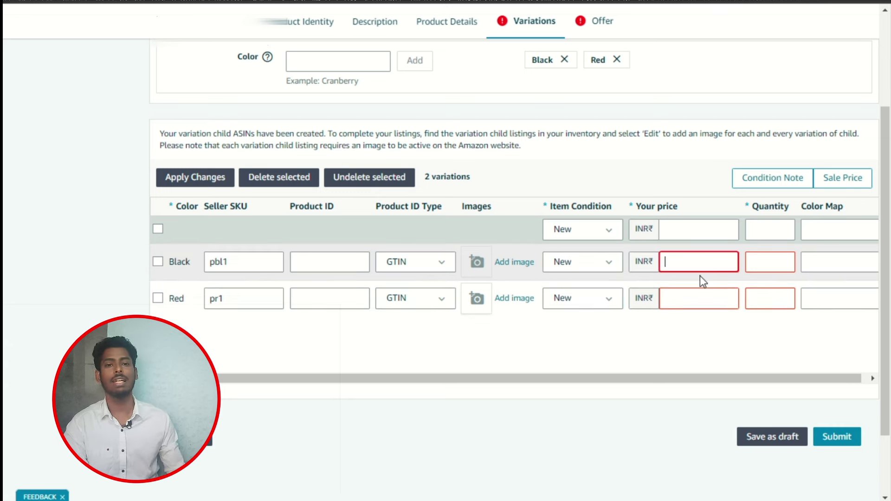